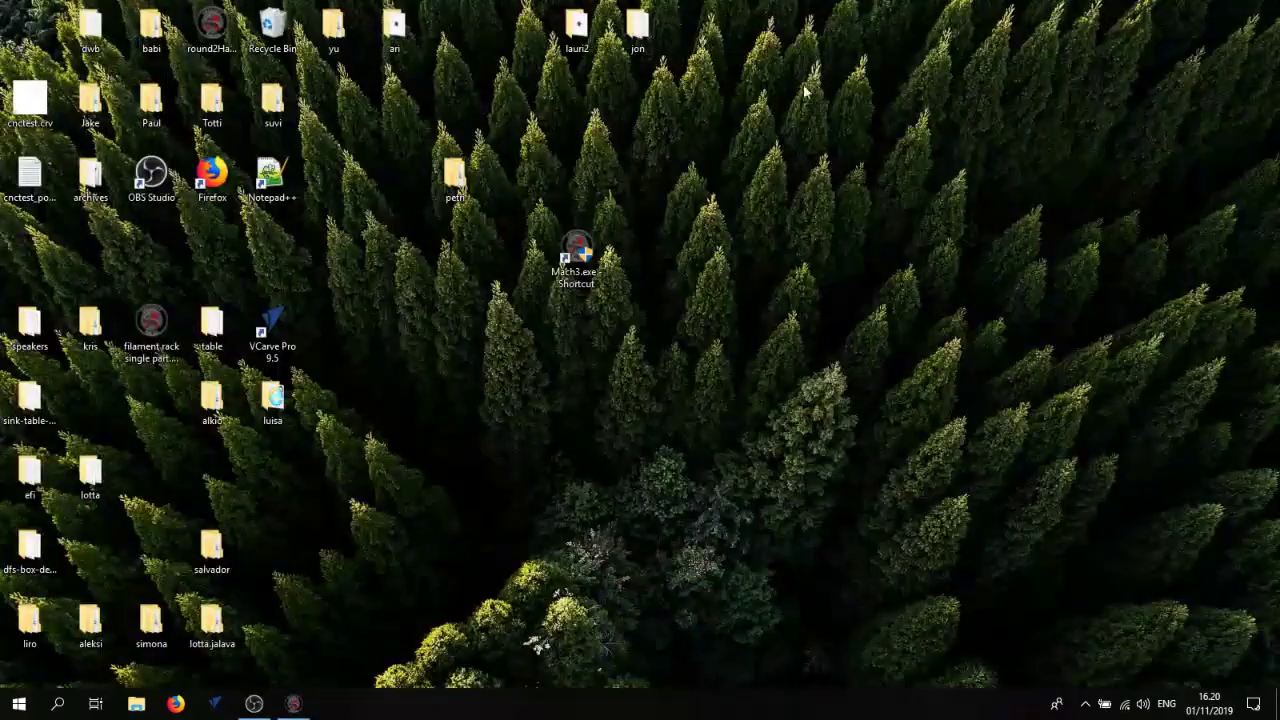
Step: Open VCarve Pro 9.5 from the desktop and create a new empty file
{"action": "left_click", "coordinate": [578, 255]}
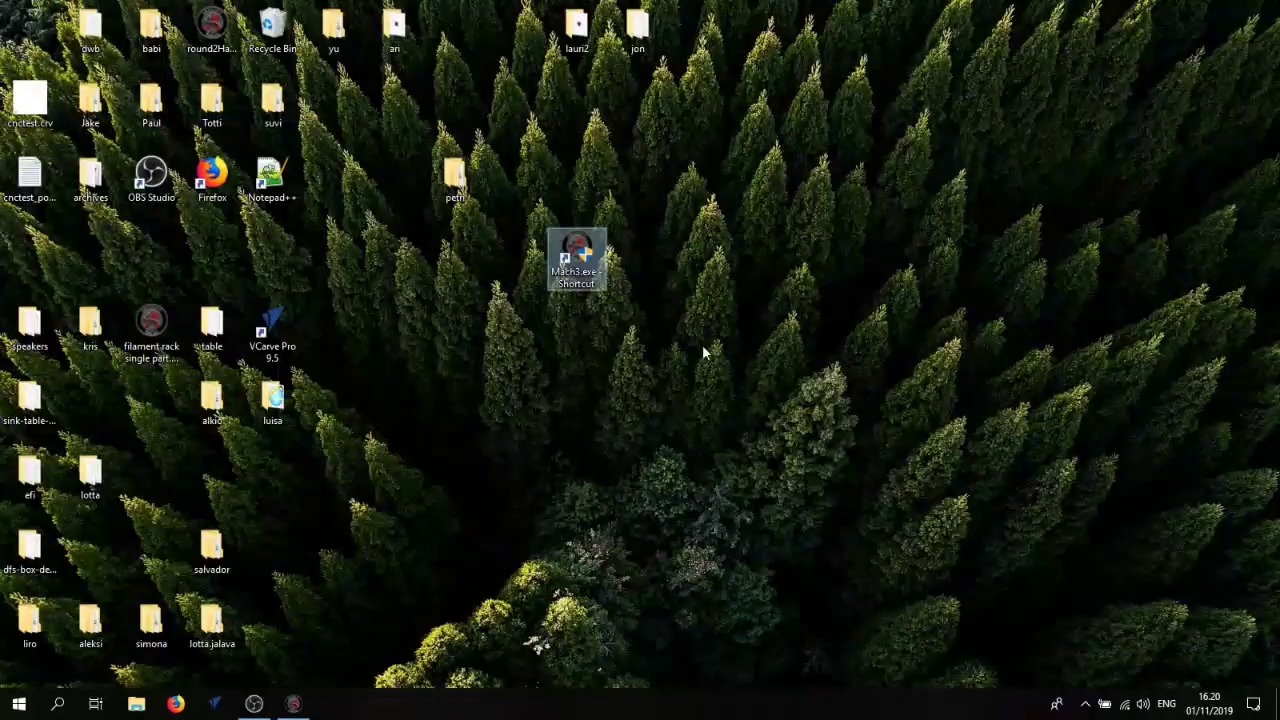
{"action": "left_click_drag", "start_coordinate": [268, 330], "coordinate": [512, 258]}
{"action": "double_click", "coordinate": [516, 259]}
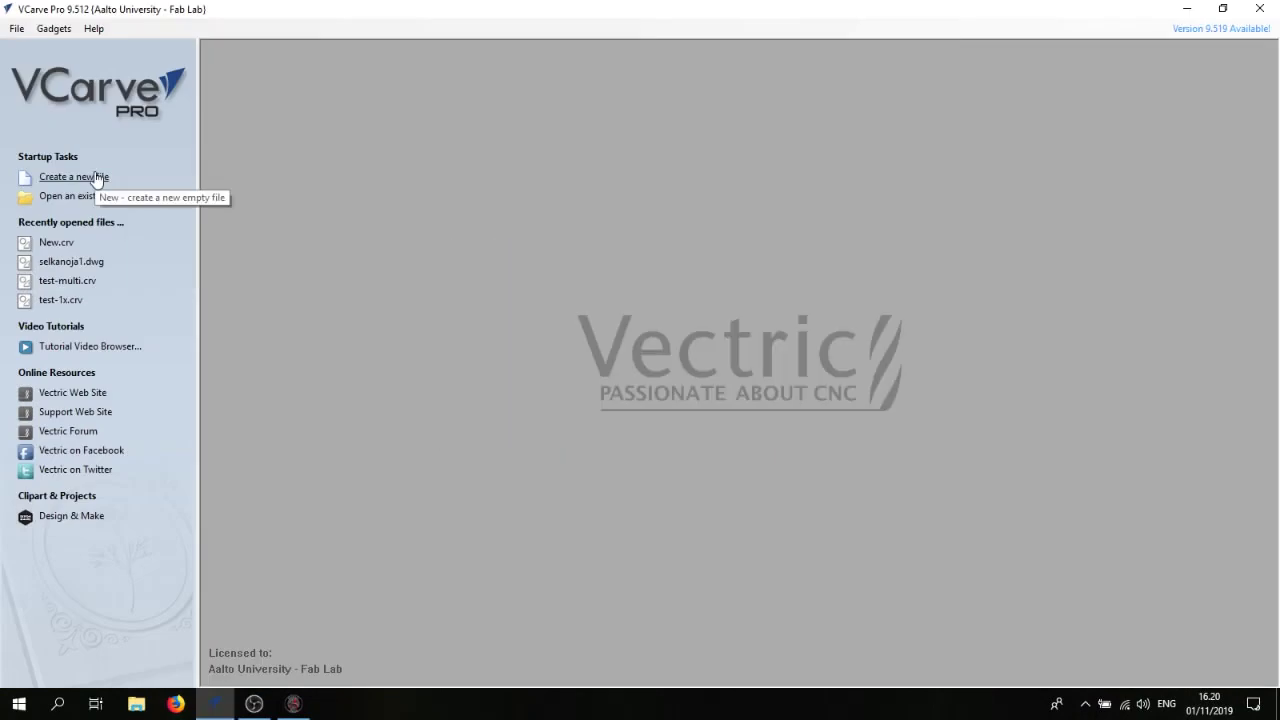
{"action": "left_click", "coordinate": [97, 178]}
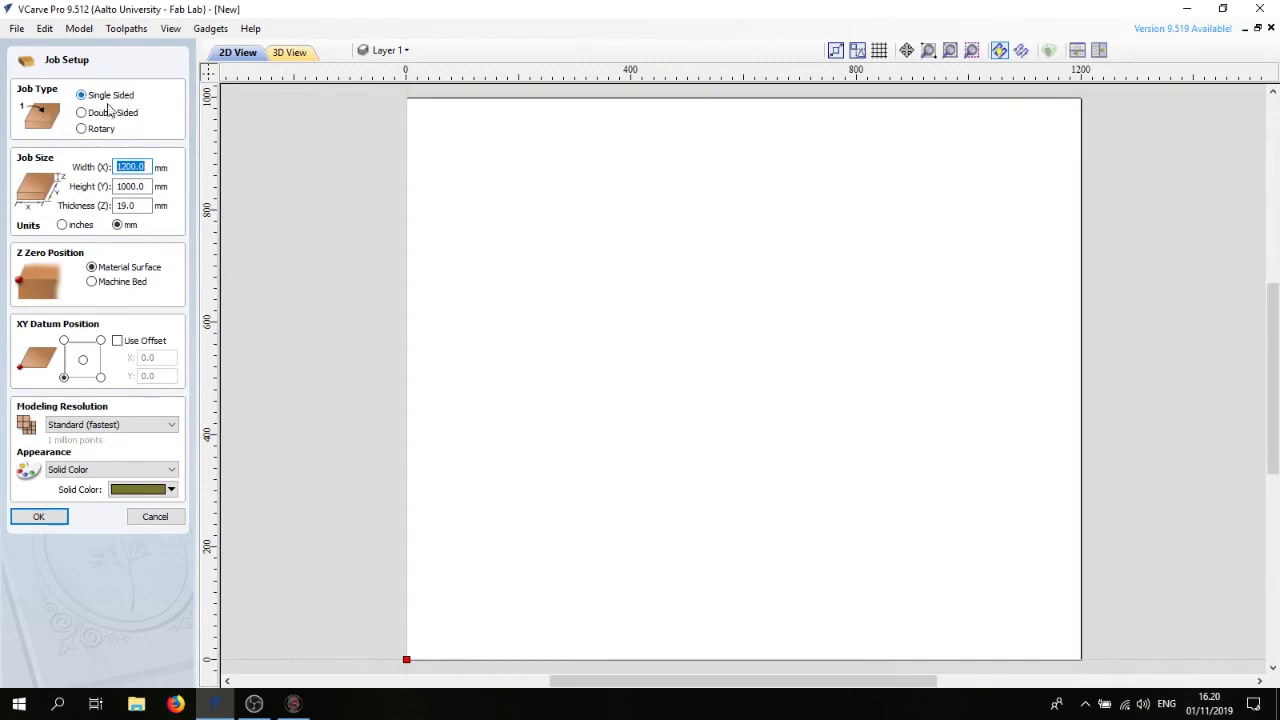
Step: Set up the single-sided job with 270 mm width, 270 mm height and 20.4 mm thickness
{"action": "left_click", "coordinate": [126, 167]}
{"action": "left_click", "coordinate": [128, 185]}
{"action": "type", "text": "10"}
{"action": "key", "text": "BackSpace"}
{"action": "key", "text": "BackSpace"}
{"action": "type", "text": "2710"}
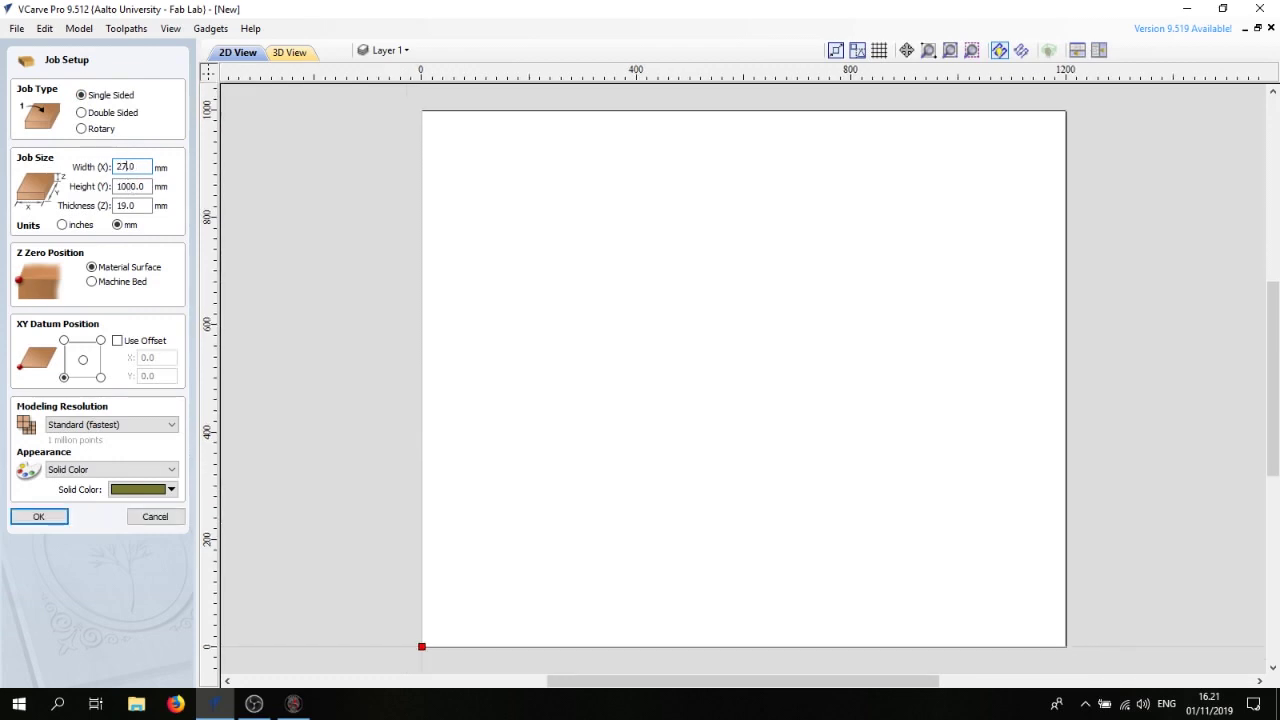
{"action": "key", "text": "Tab"}
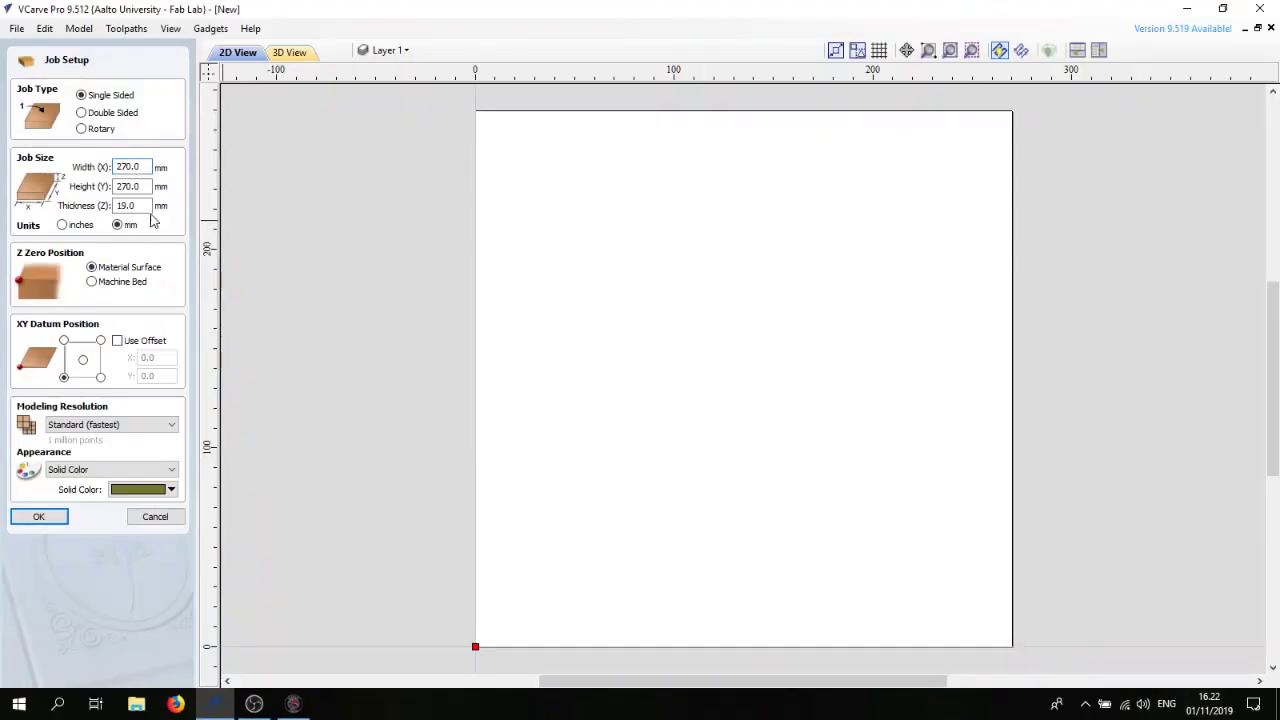
{"action": "left_click", "coordinate": [143, 205]}
{"action": "left_click", "coordinate": [40, 517]}
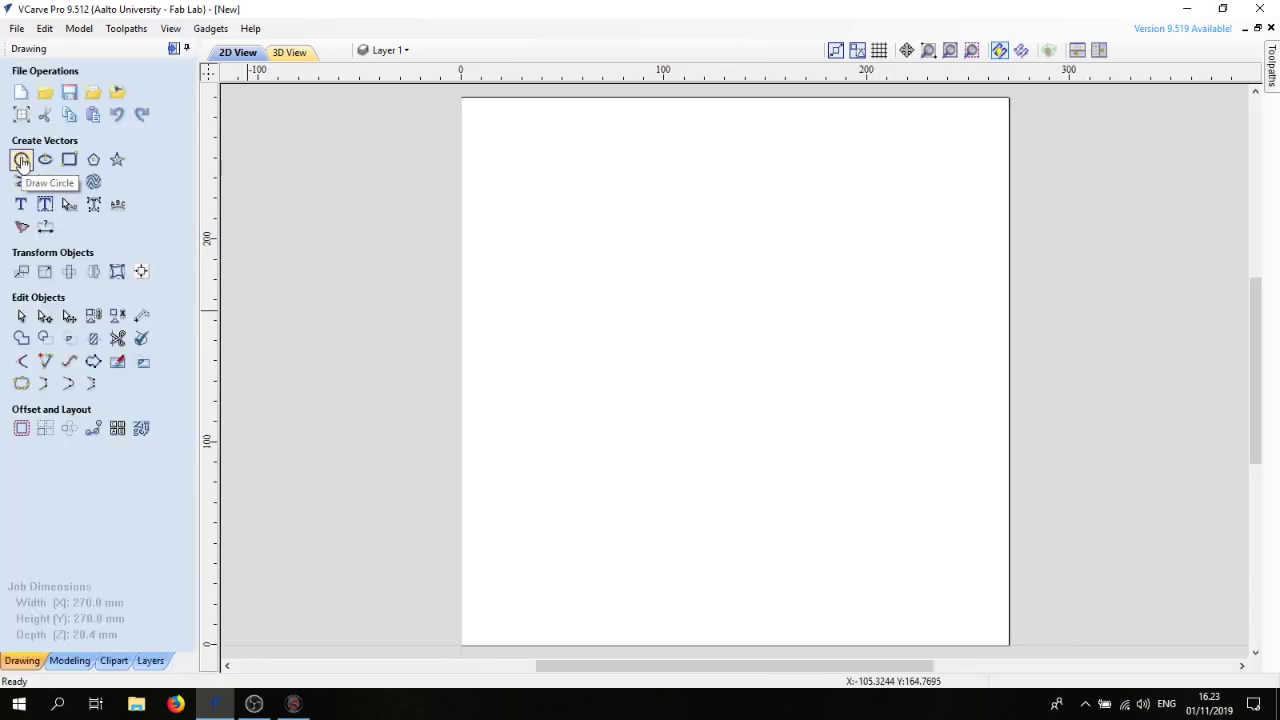
Step: Draw a circle with a 150 mm diameter centred on the material at X 135, Y 135, and leave it deselected
{"action": "left_click", "coordinate": [21, 160]}
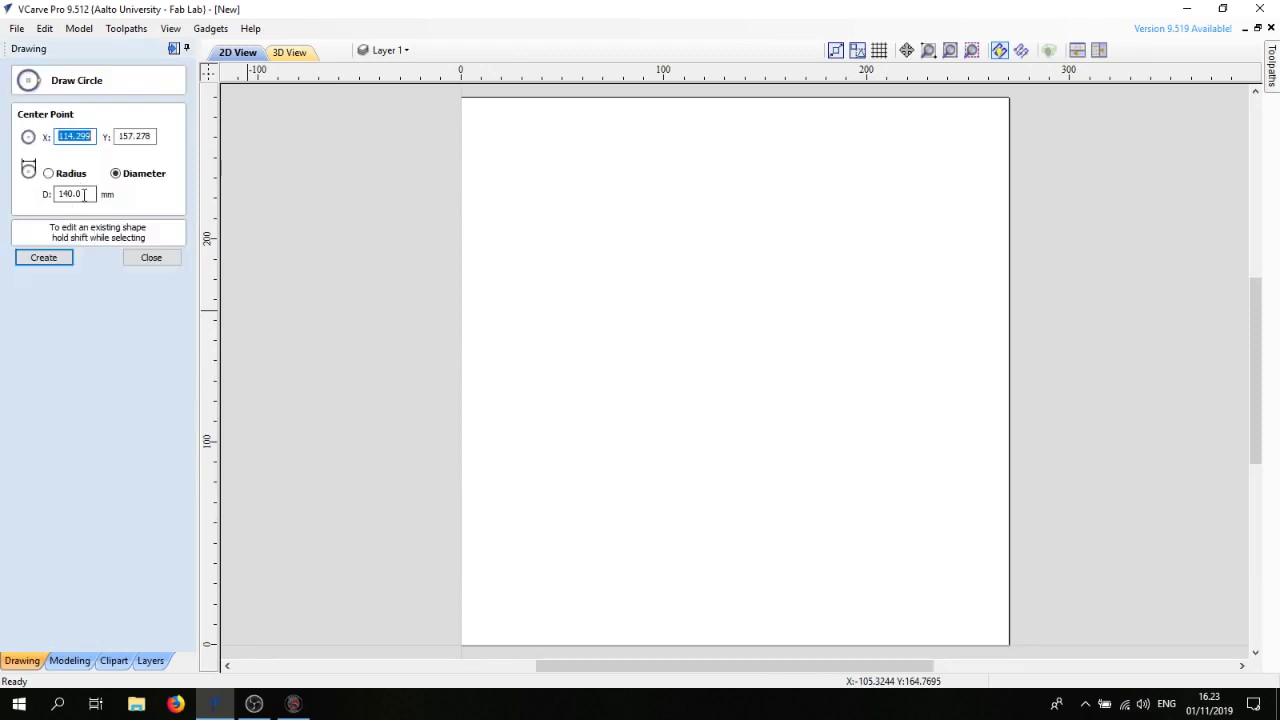
{"action": "left_click", "coordinate": [85, 193]}
{"action": "type", "text": "5"}
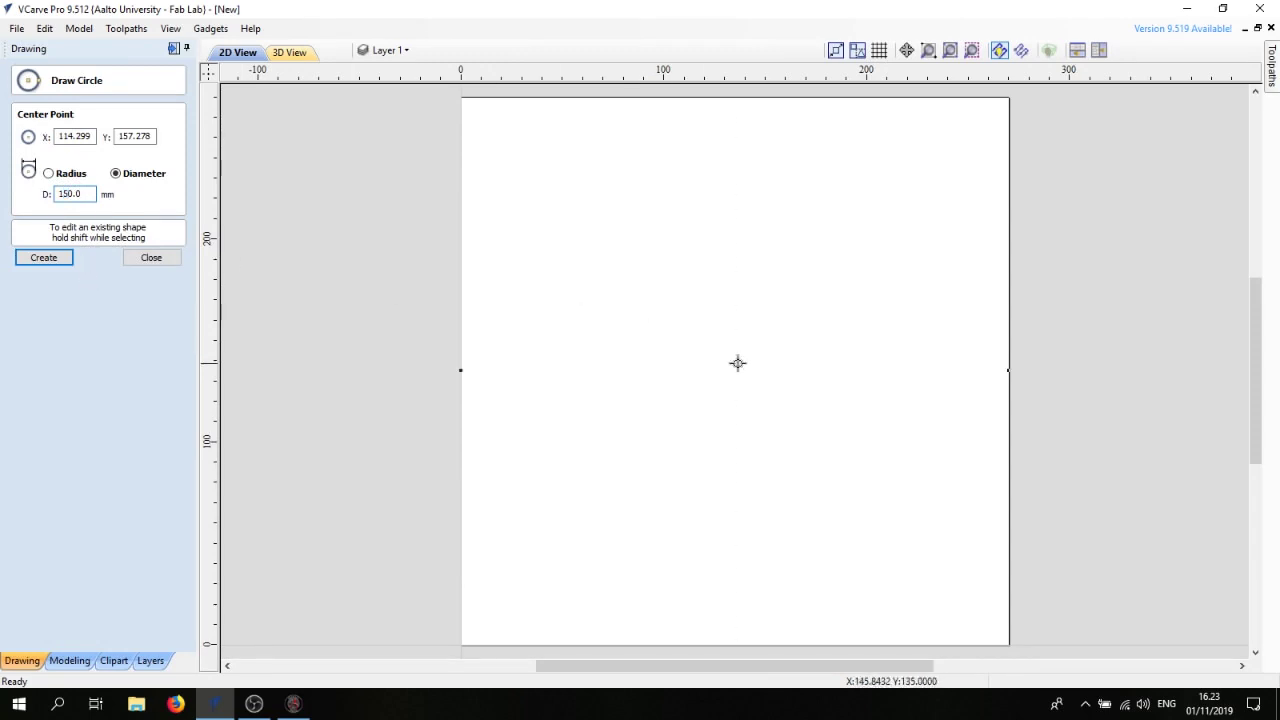
{"action": "left_click", "coordinate": [736, 370]}
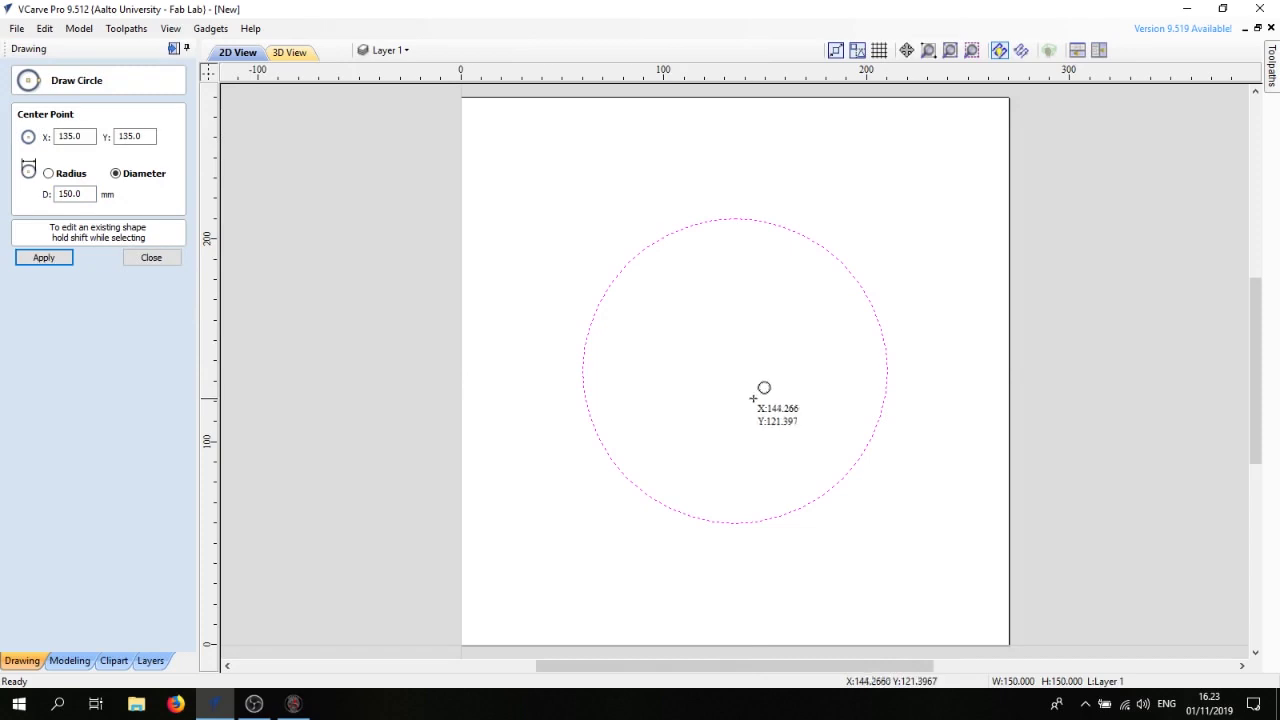
{"action": "left_click", "coordinate": [151, 257]}
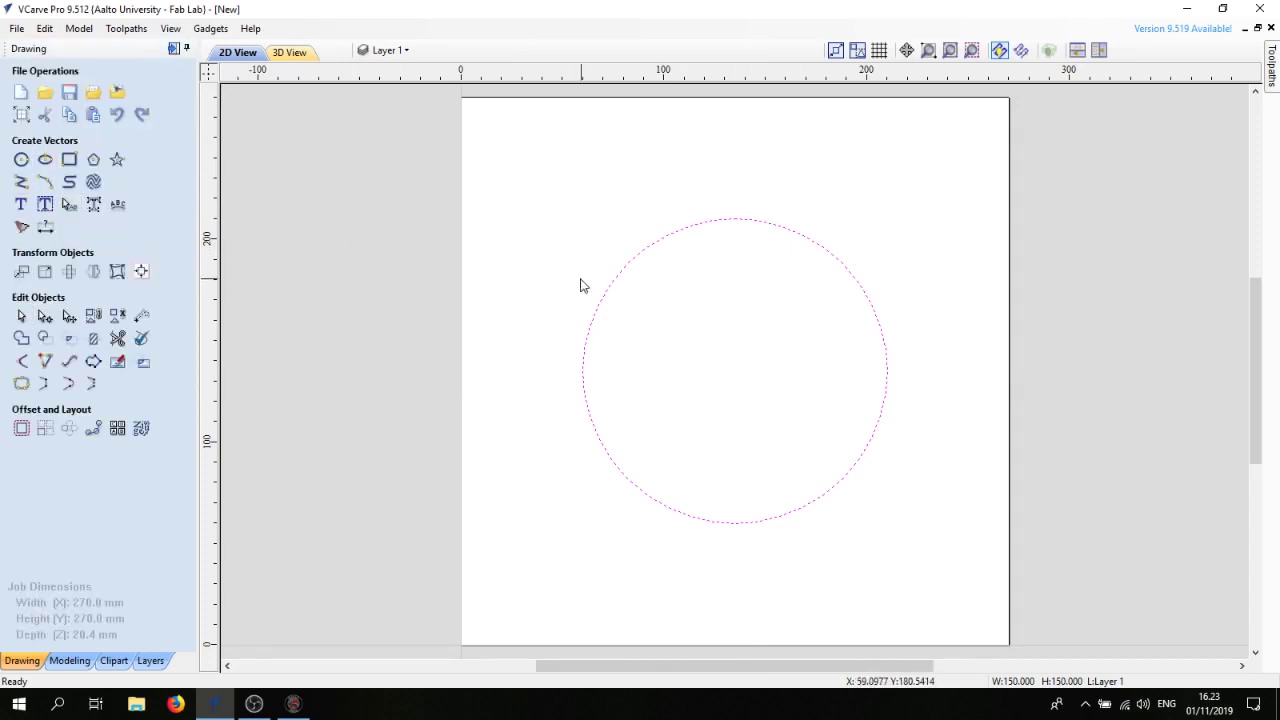
{"action": "left_click", "coordinate": [21, 317]}
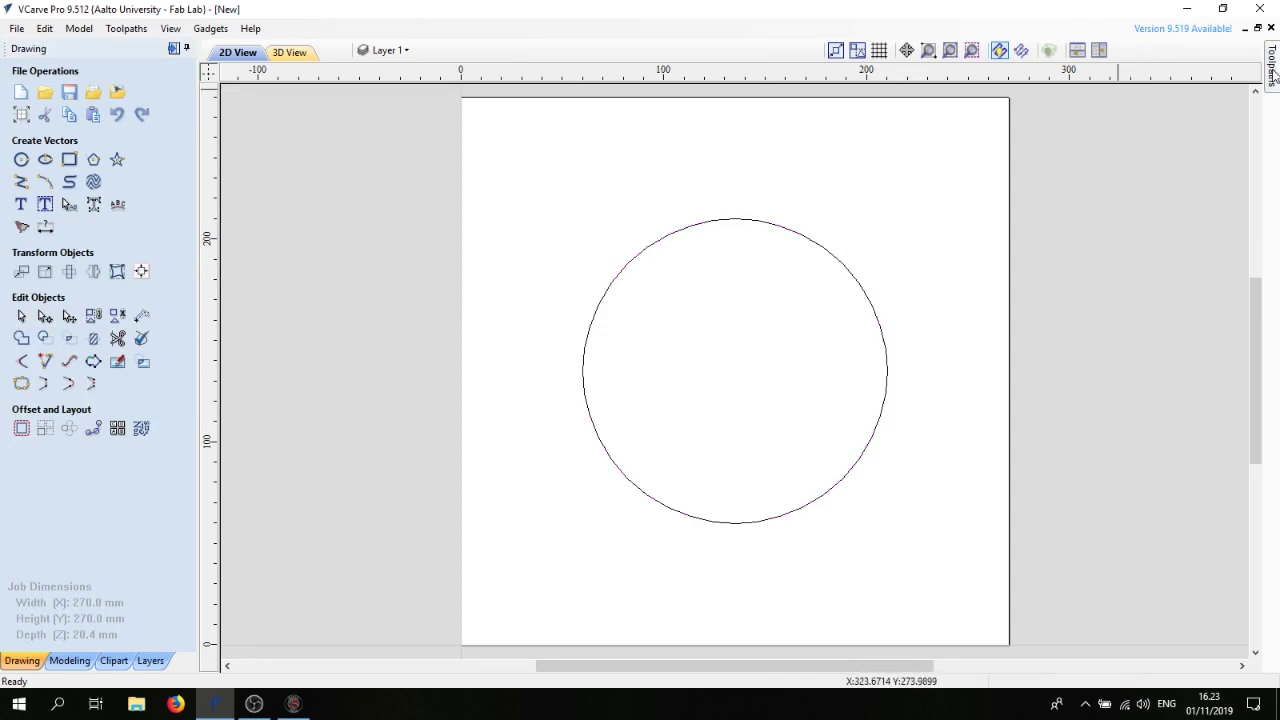
Step: Set up an outside 2D profile toolpath for the circle with a 20.6 mm cut depth and the 8 mm metric end mill
{"action": "mouse_move", "coordinate": [1273, 75]}
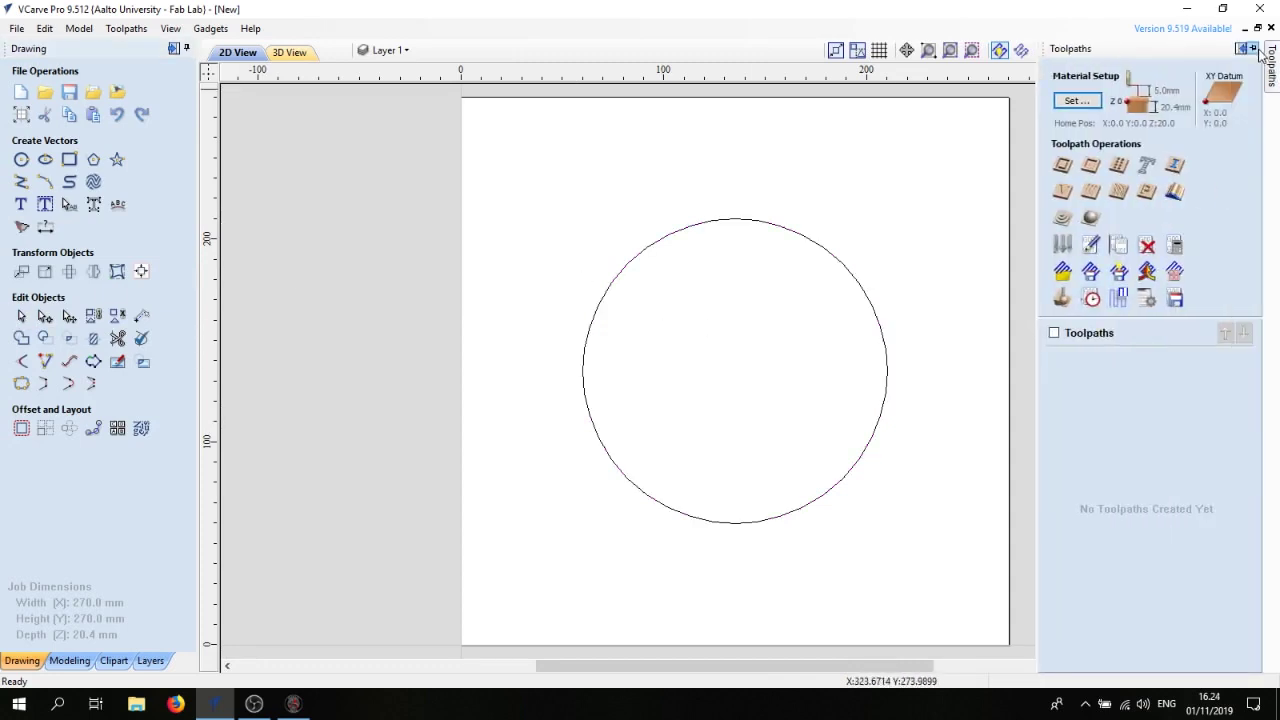
{"action": "left_click", "coordinate": [1253, 48]}
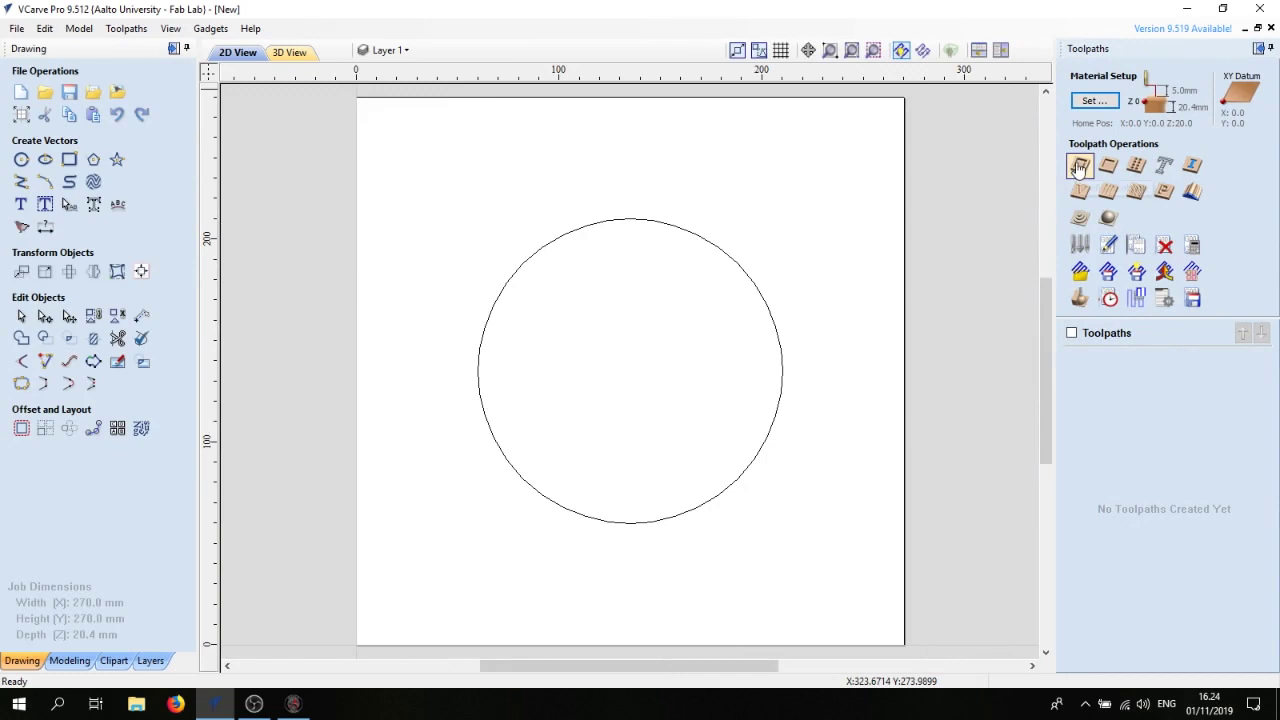
{"action": "left_click", "coordinate": [1078, 167]}
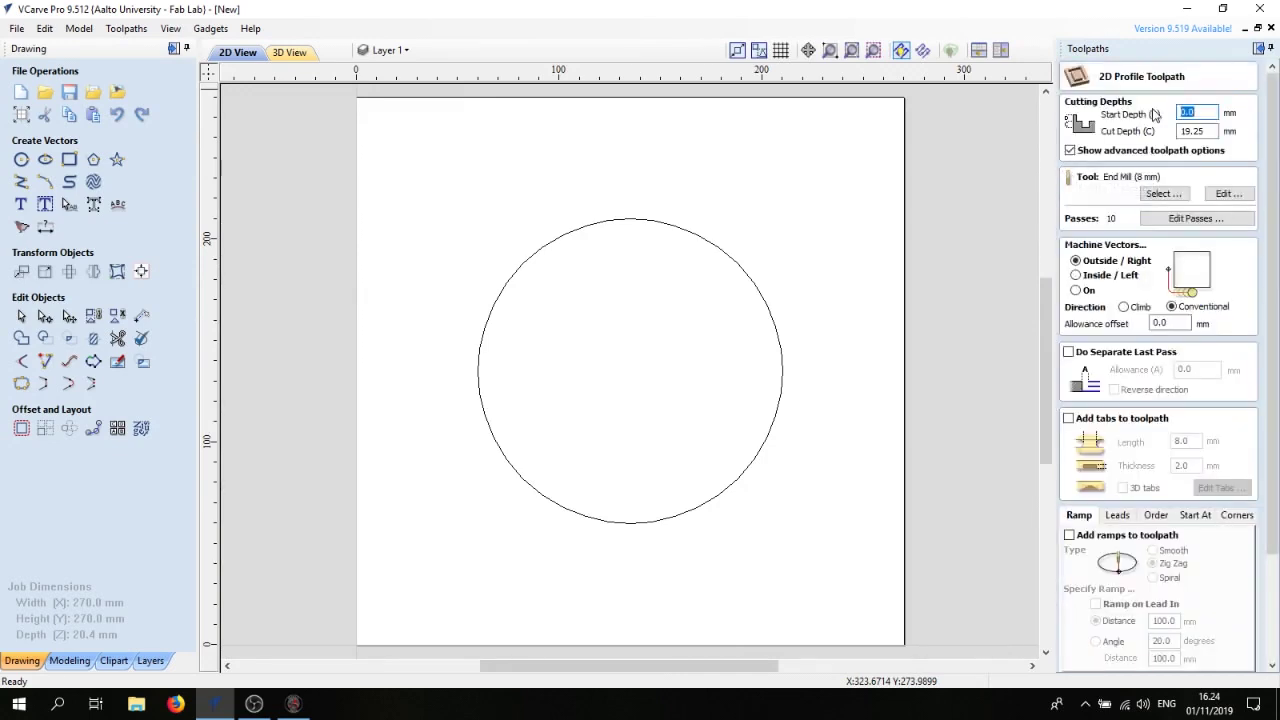
{"action": "left_click", "coordinate": [1207, 131]}
{"action": "left_click_drag", "start_coordinate": [1210, 130], "coordinate": [1118, 152]}
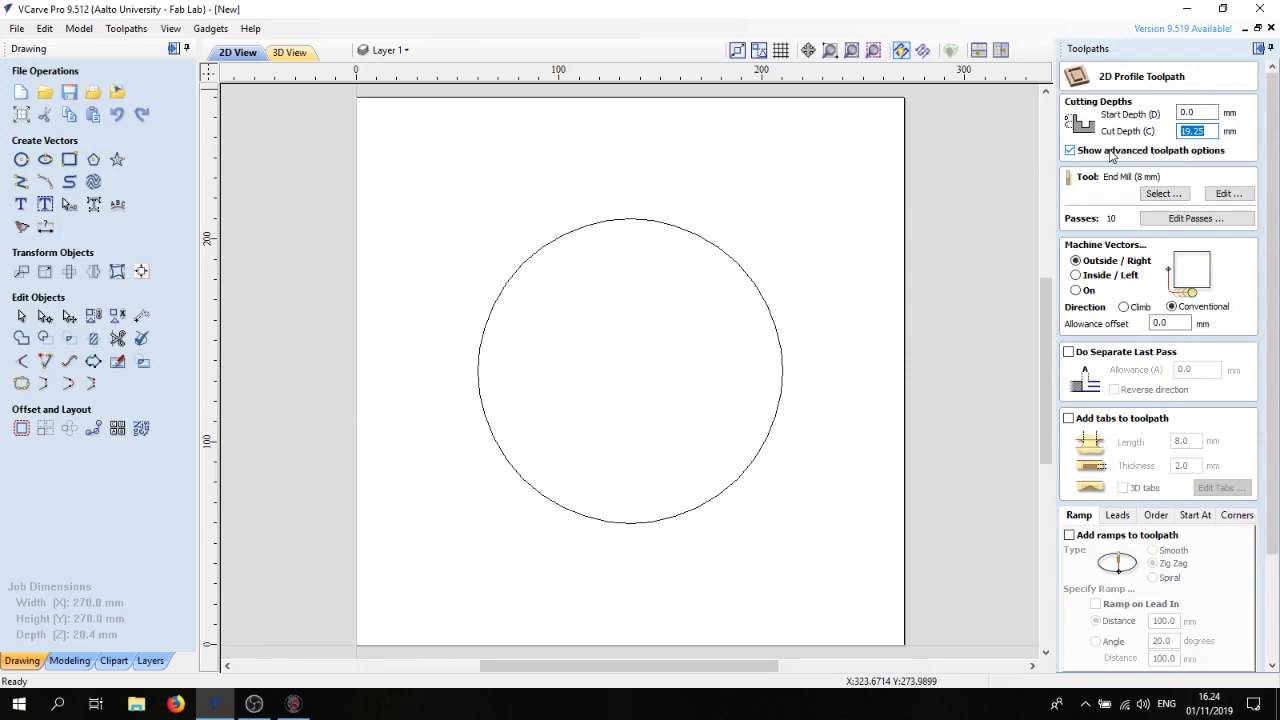
{"action": "type", "text": "20.6"}
{"action": "left_click", "coordinate": [1158, 195]}
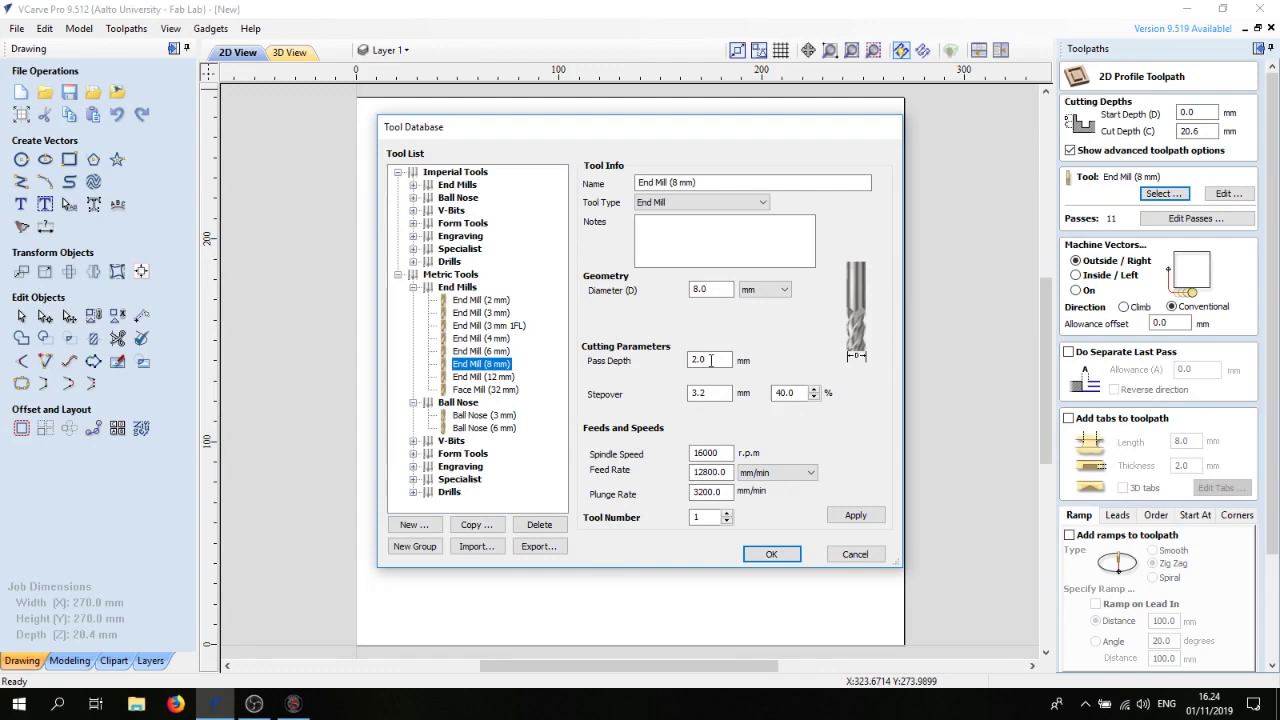
{"action": "left_click", "coordinate": [771, 556]}
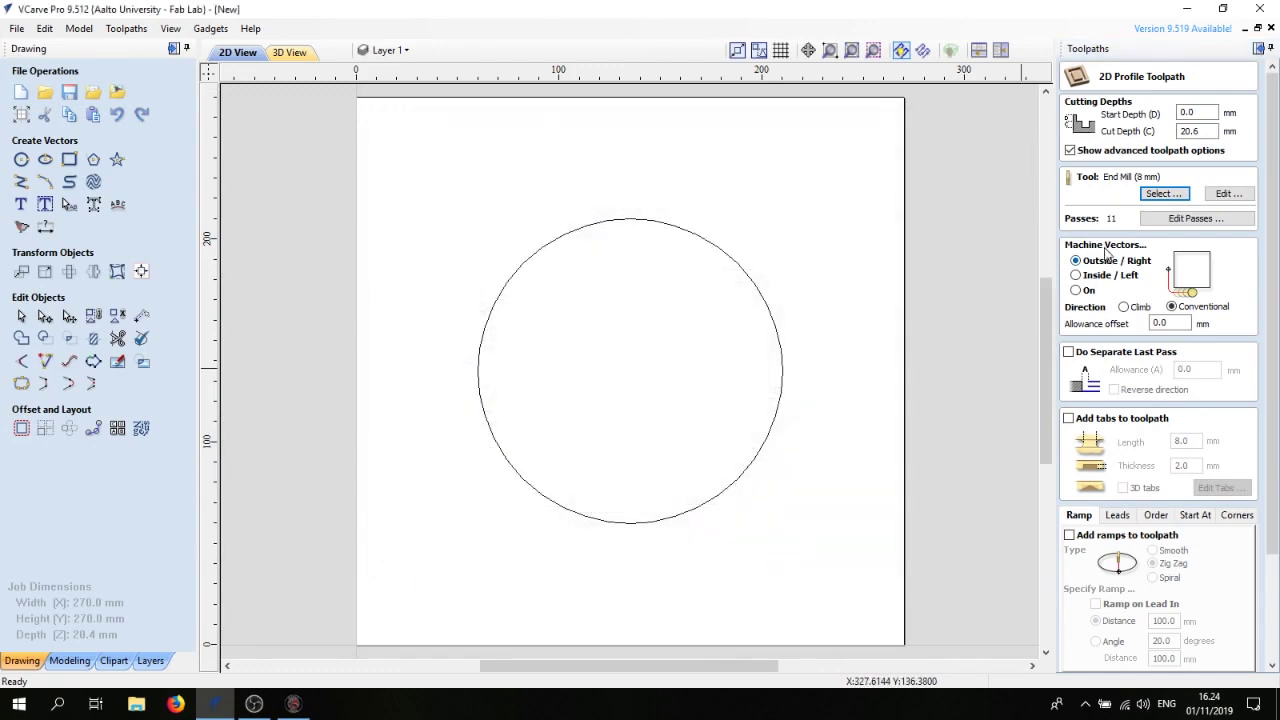
{"action": "left_click", "coordinate": [713, 243]}
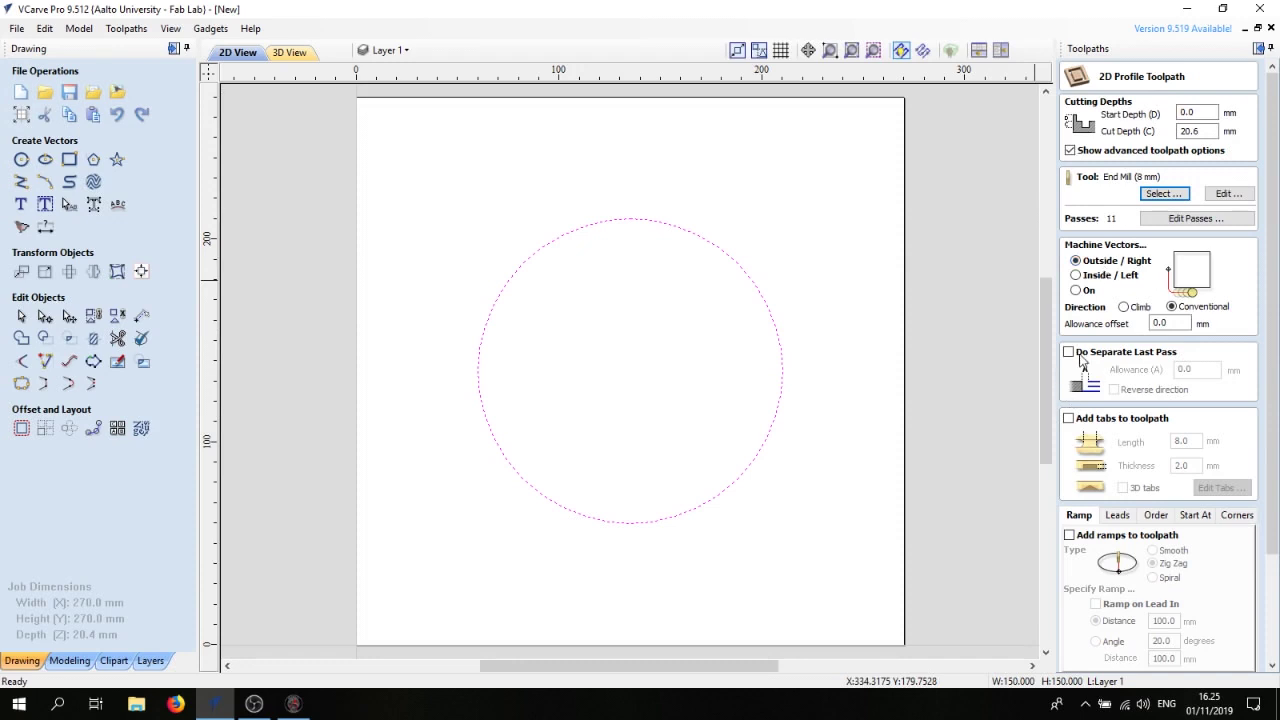
Step: Enable tabs for the profile toolpath and place four of them at the circle's quadrant points
{"action": "left_click", "coordinate": [1069, 419]}
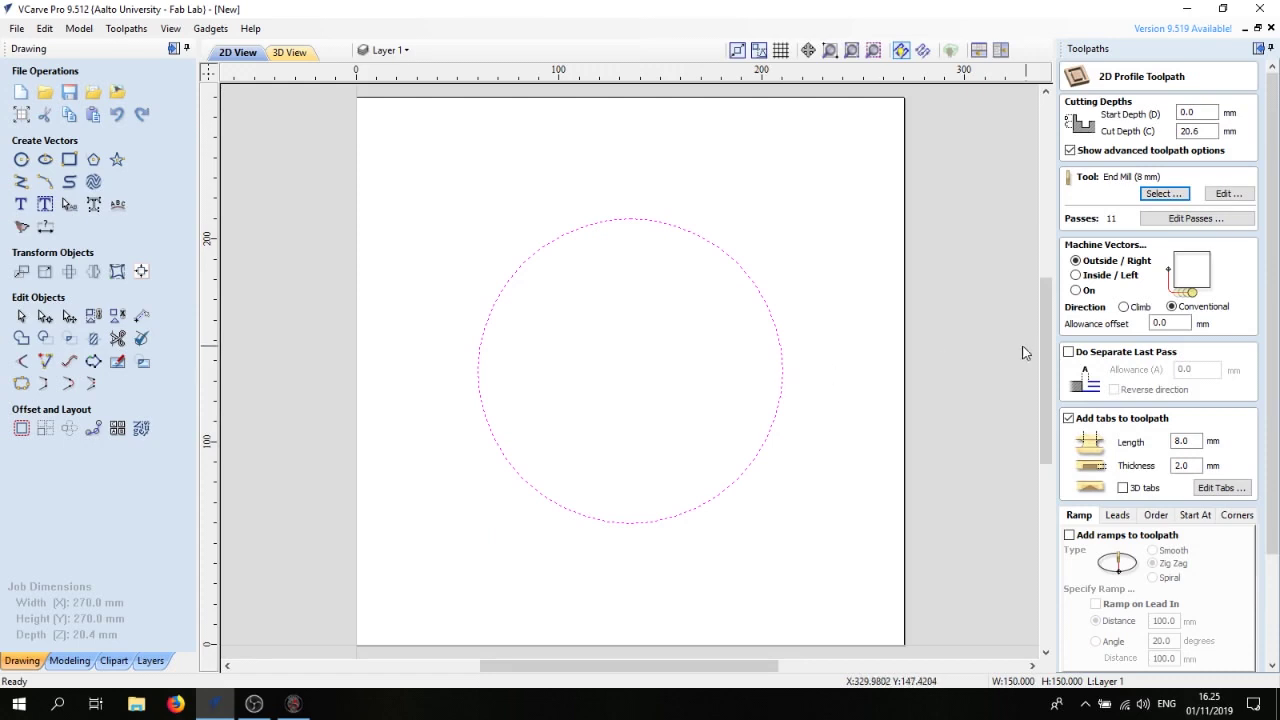
{"action": "left_click", "coordinate": [1226, 490]}
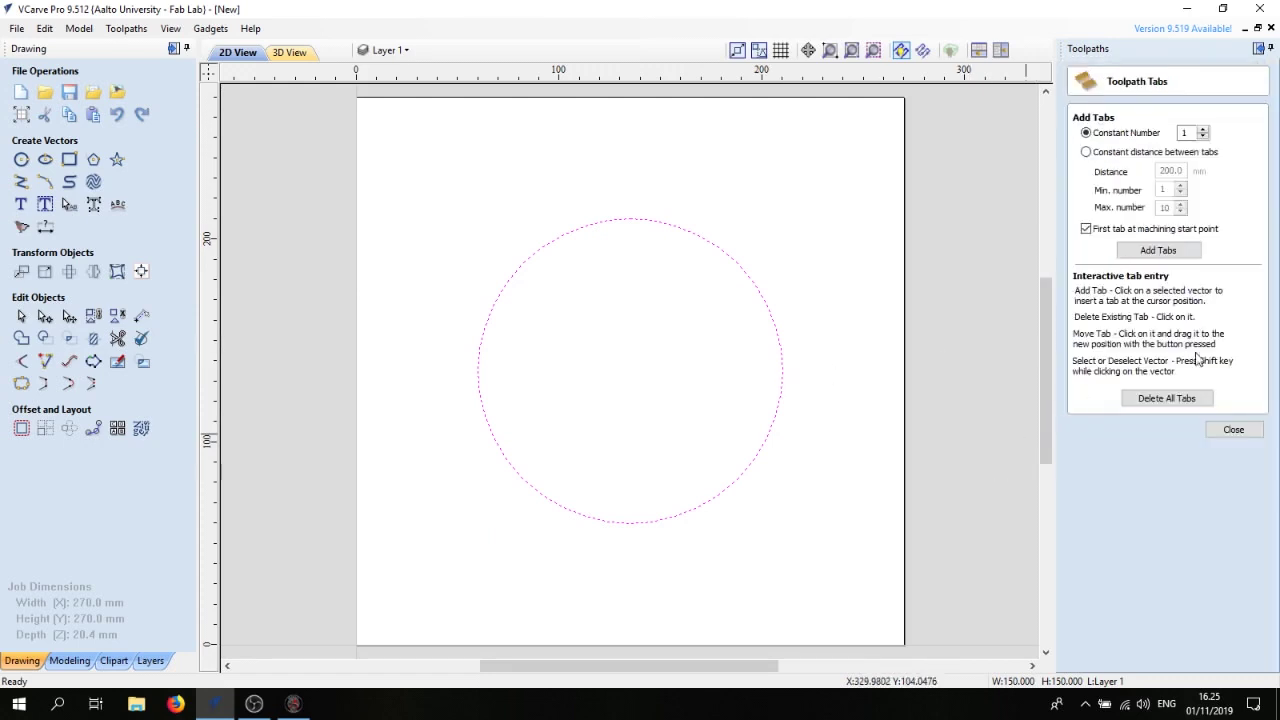
{"action": "left_click", "coordinate": [782, 373]}
{"action": "left_click", "coordinate": [630, 218]}
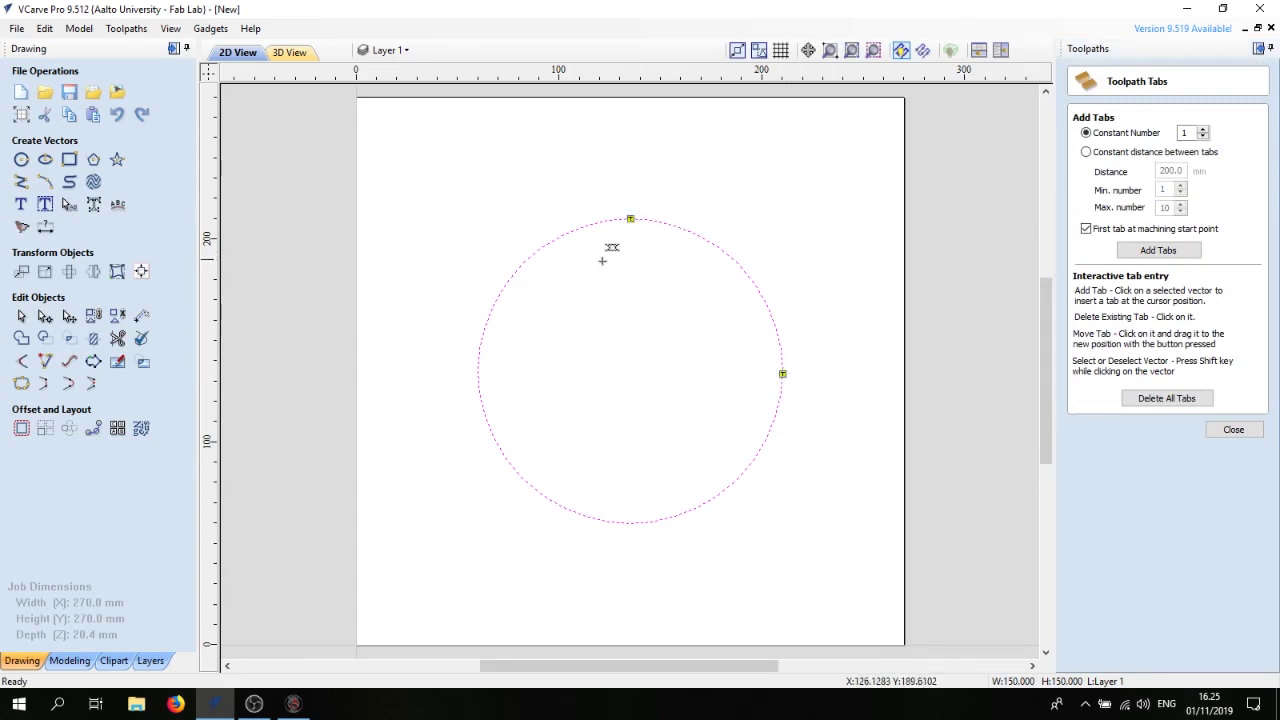
{"action": "left_click", "coordinate": [478, 371]}
{"action": "left_click", "coordinate": [632, 523]}
{"action": "left_click", "coordinate": [1236, 430]}
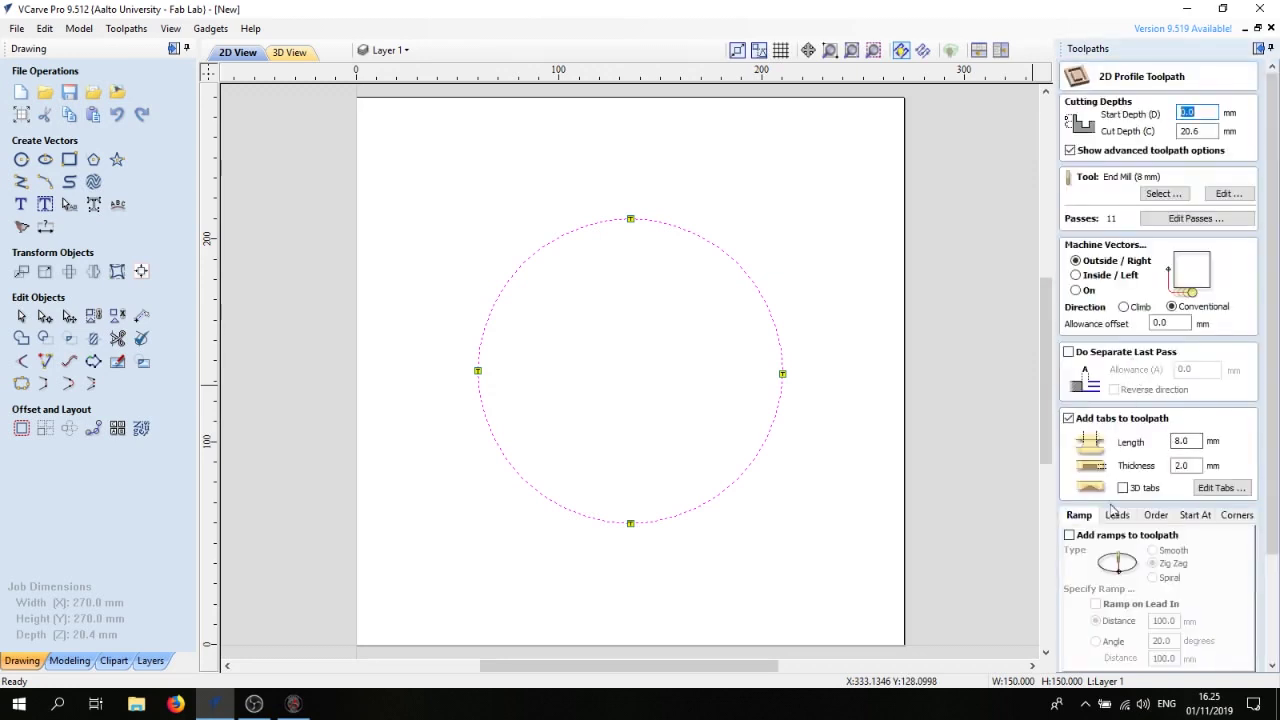
Step: Name the toolpath "Cutting 8mm Tool" and calculate it, accepting the cut through the material
{"action": "scroll", "coordinate": [1273, 512], "scroll_direction": "down", "scroll_amount": 3}
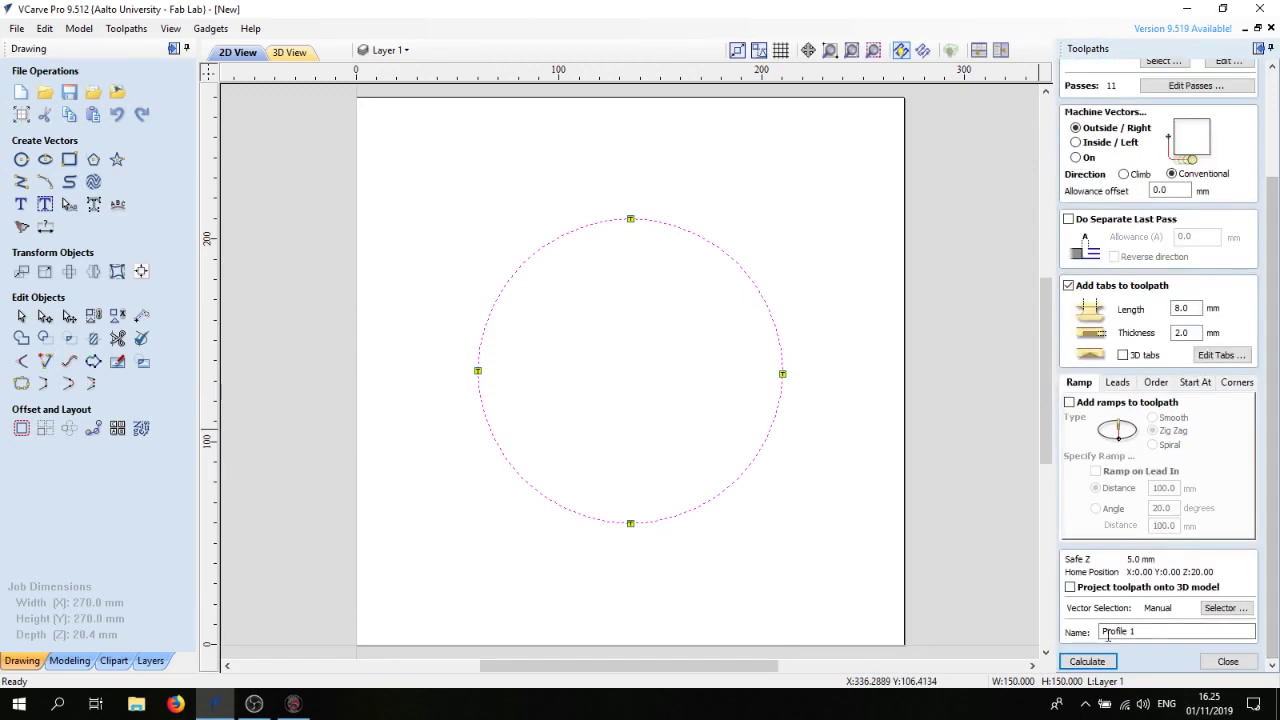
{"action": "left_click_drag", "start_coordinate": [1148, 632], "coordinate": [1060, 638]}
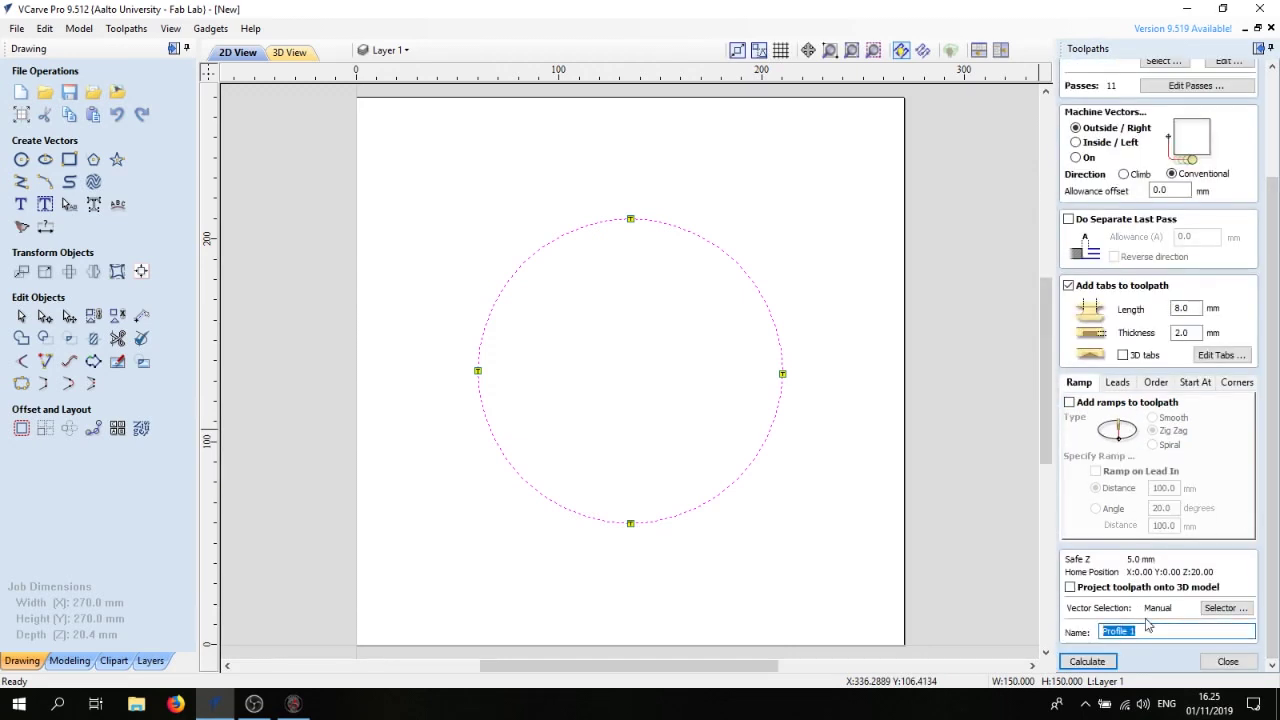
{"action": "type", "text": "Cutting 8mm Tool"}
{"action": "left_click", "coordinate": [1085, 663]}
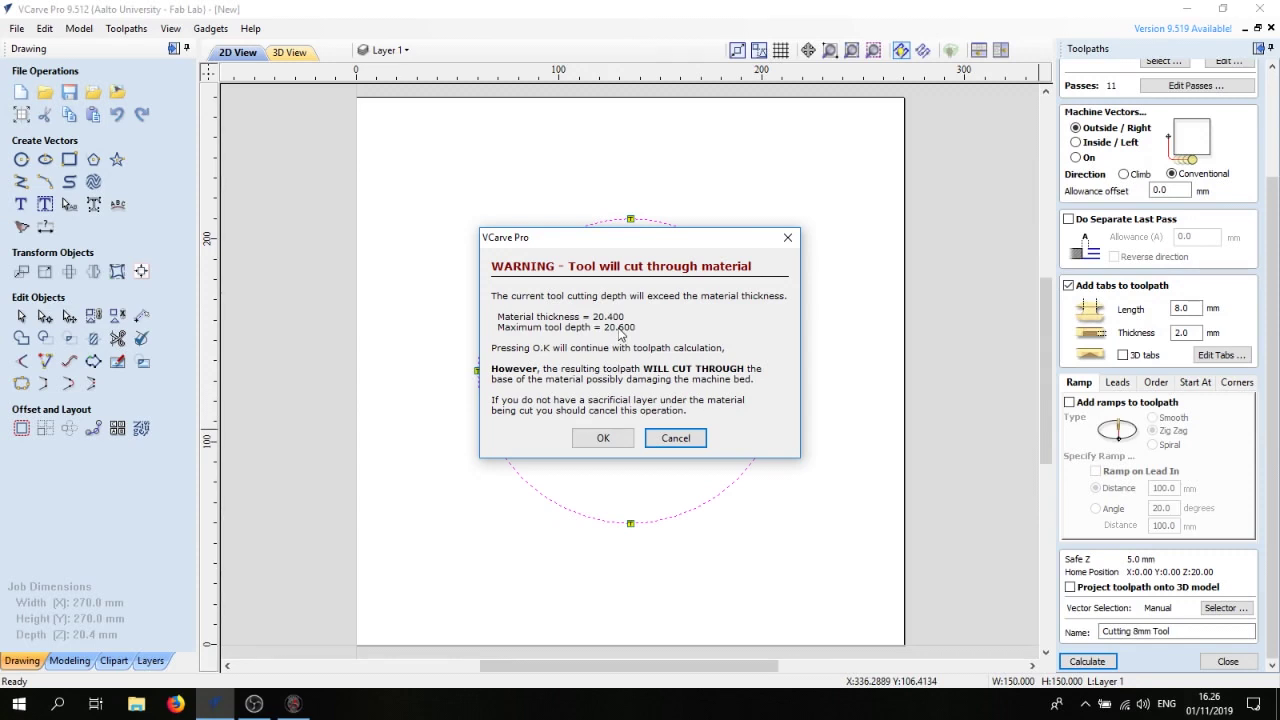
{"action": "left_click", "coordinate": [604, 446]}
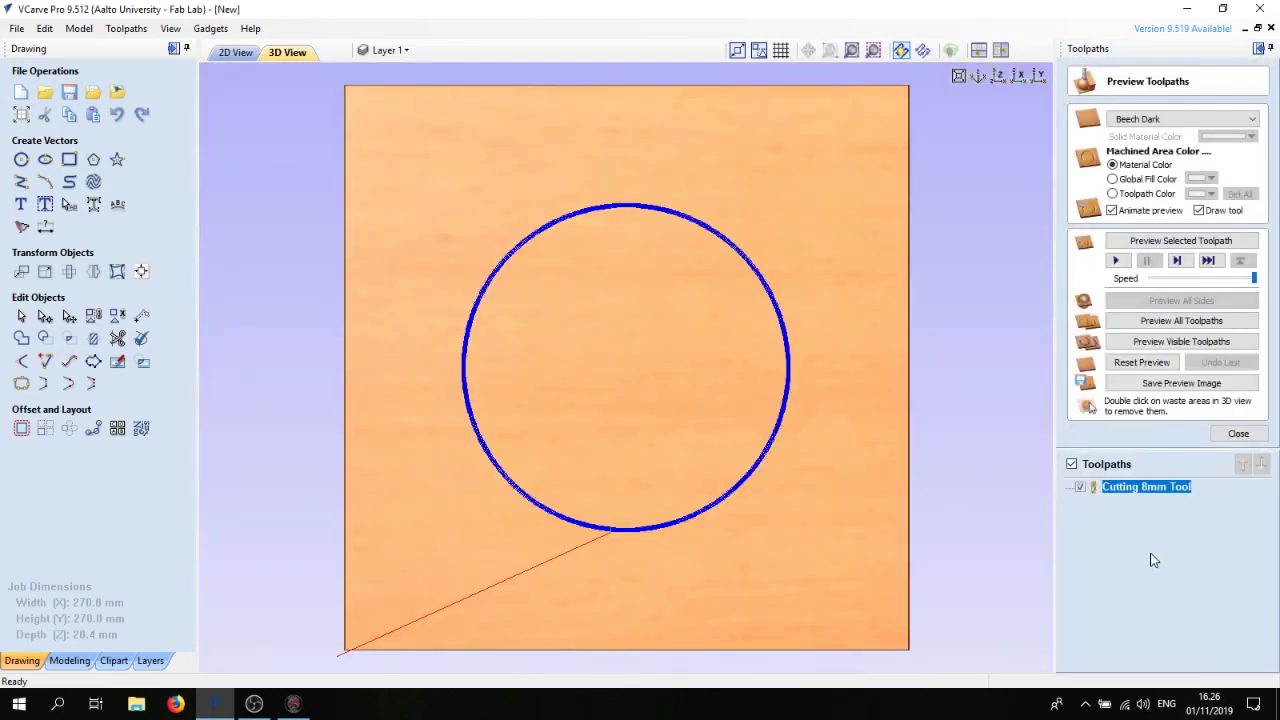
Step: Simulate the circle's toolpath in 3D, inspect the cut and tabs from several angles, and return to the 2D view
{"action": "left_click_drag", "start_coordinate": [815, 548], "coordinate": [606, 449]}
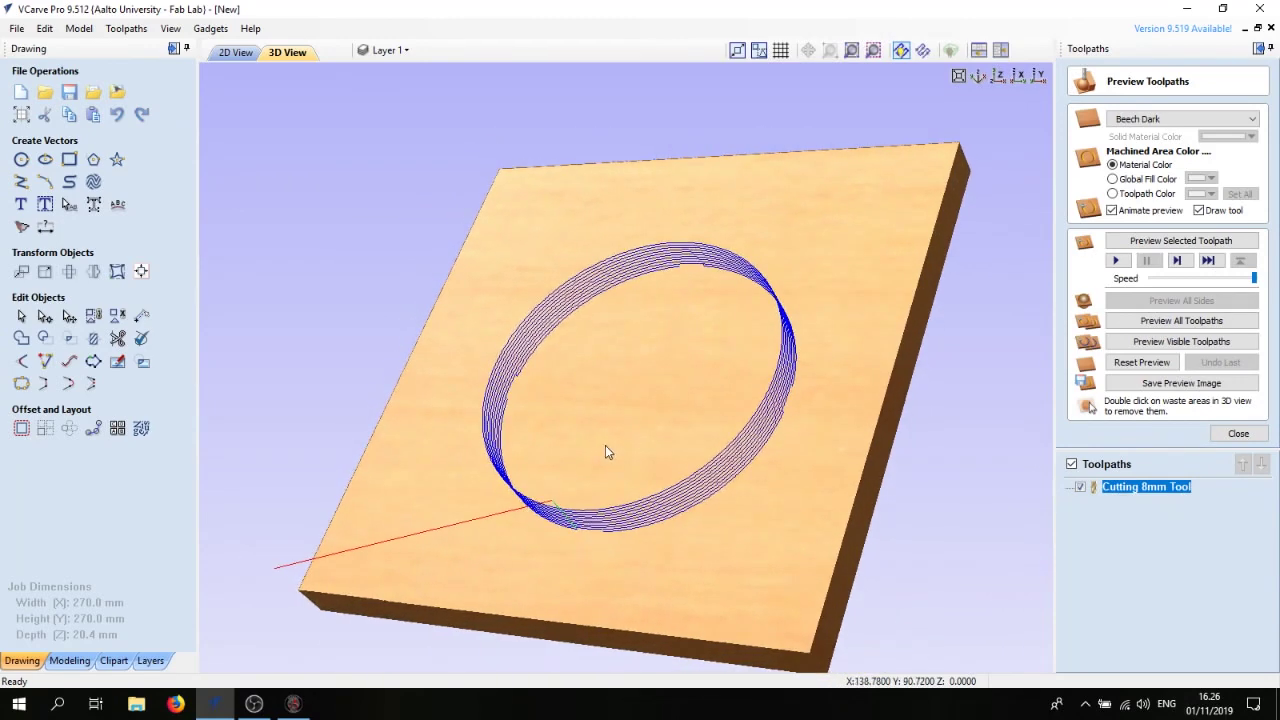
{"action": "mouse_move", "coordinate": [711, 374]}
{"action": "left_mouse_down"}
{"action": "mouse_move", "coordinate": [771, 366]}
{"action": "mouse_move", "coordinate": [691, 371]}
{"action": "mouse_move", "coordinate": [728, 372]}
{"action": "left_mouse_up"}
{"action": "left_click", "coordinate": [1116, 260]}
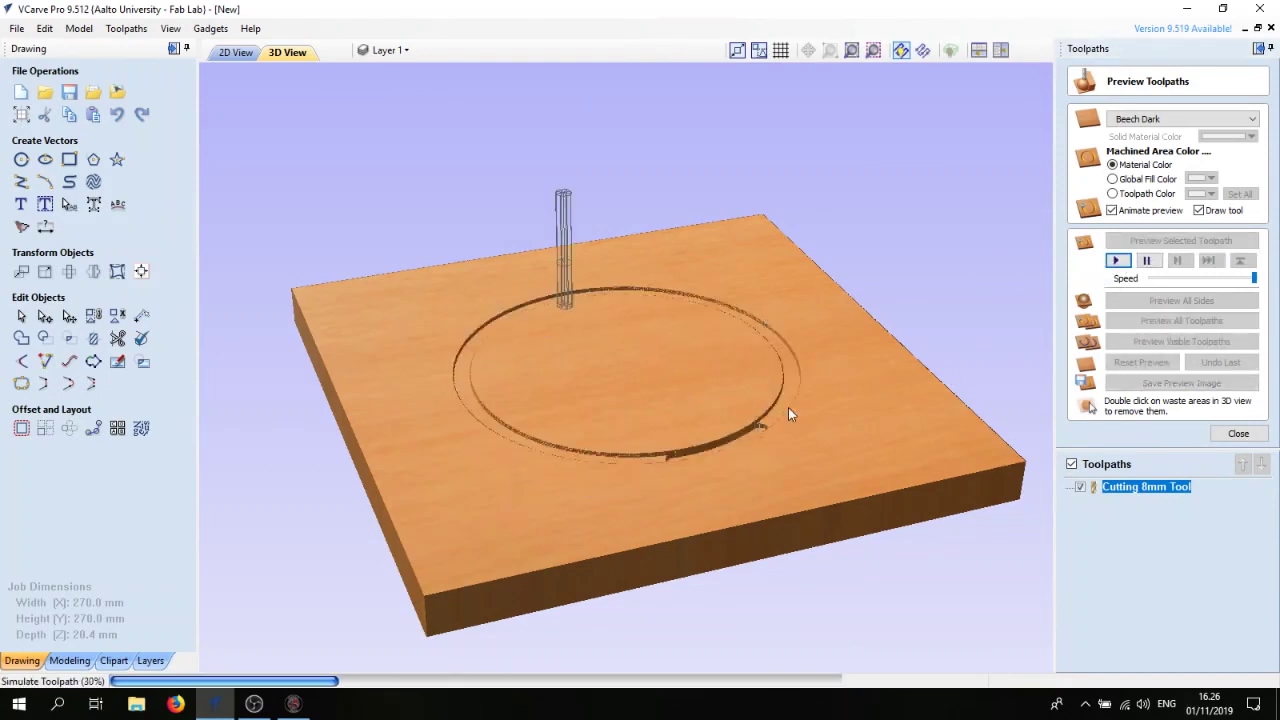
{"action": "left_click_drag", "start_coordinate": [736, 375], "coordinate": [693, 447]}
{"action": "left_click_drag", "start_coordinate": [800, 489], "coordinate": [828, 461]}
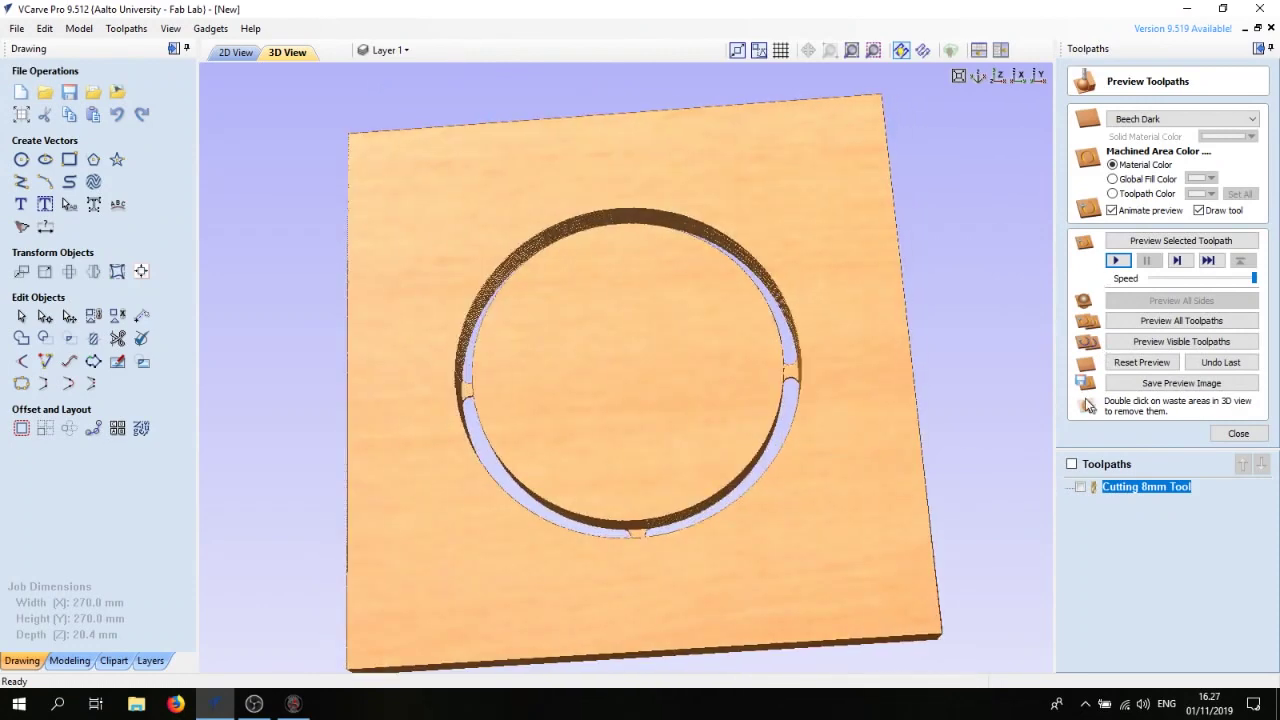
{"action": "left_click", "coordinate": [1240, 434]}
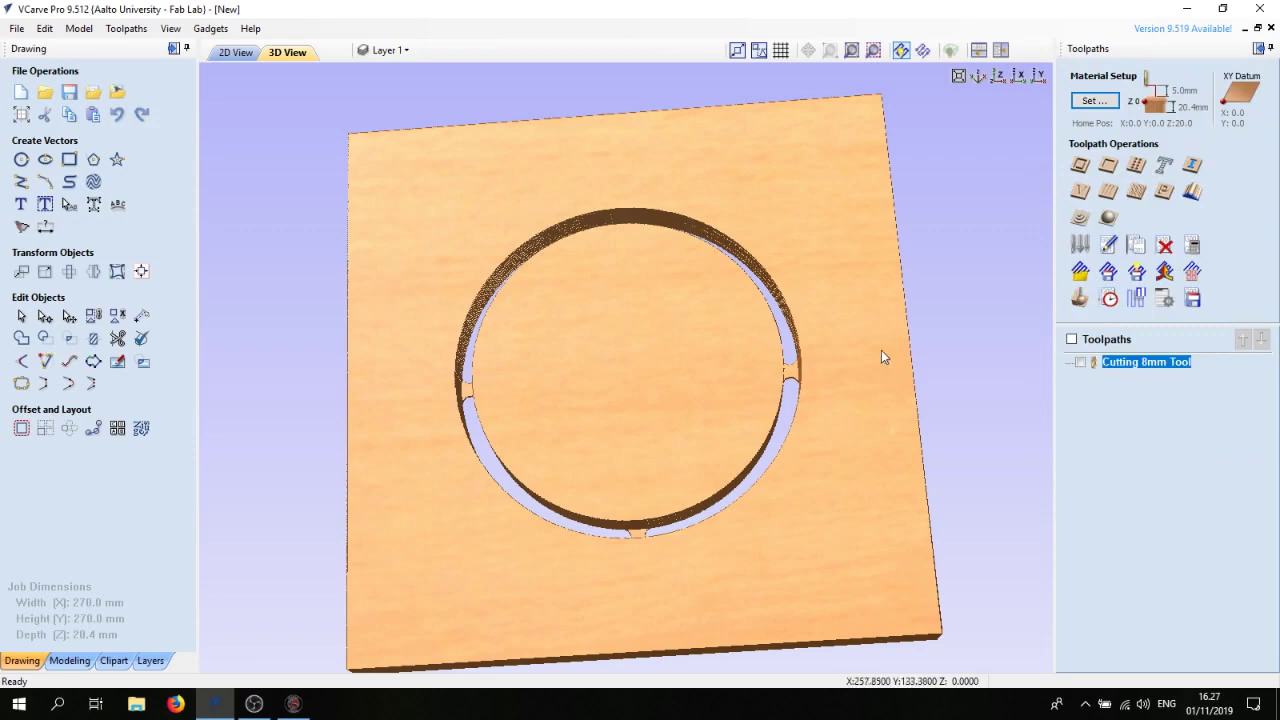
{"action": "left_click", "coordinate": [236, 52]}
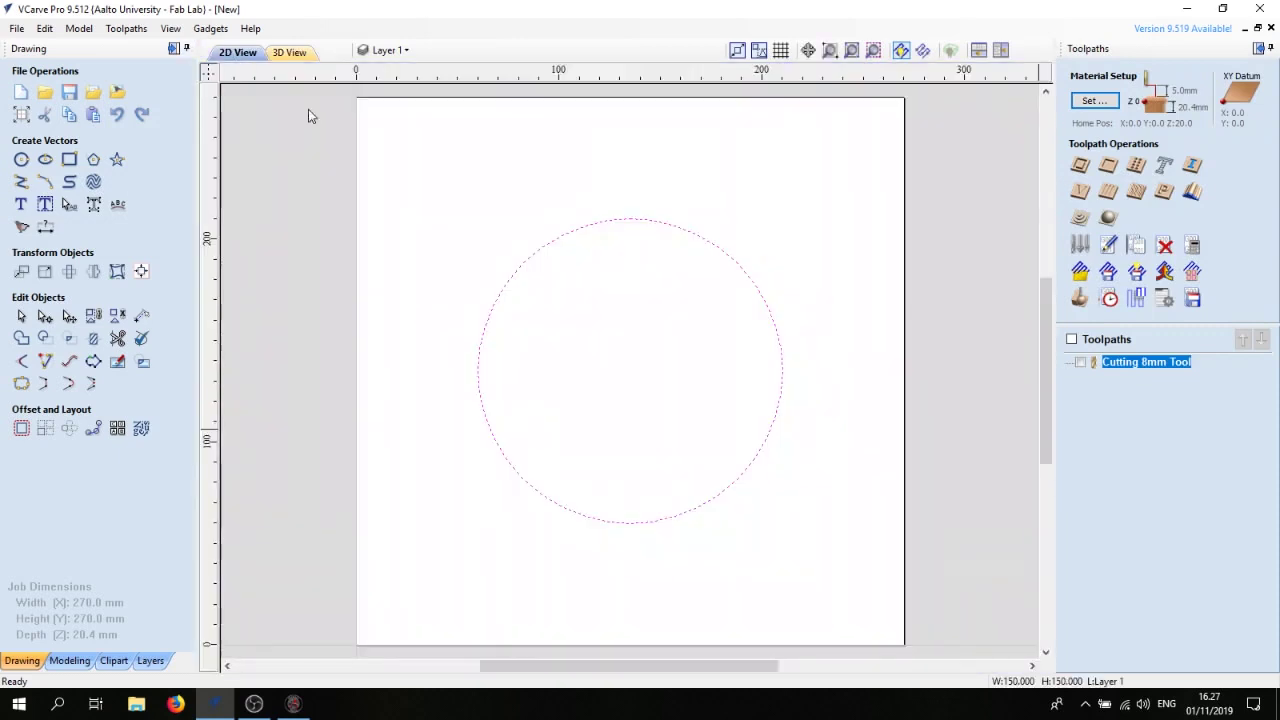
Step: Select the "Cutting 8mm Tool" toolpath for output as Mach2/3 Arcs (mm) and start saving it to the Desktop
{"action": "left_click", "coordinate": [1194, 300]}
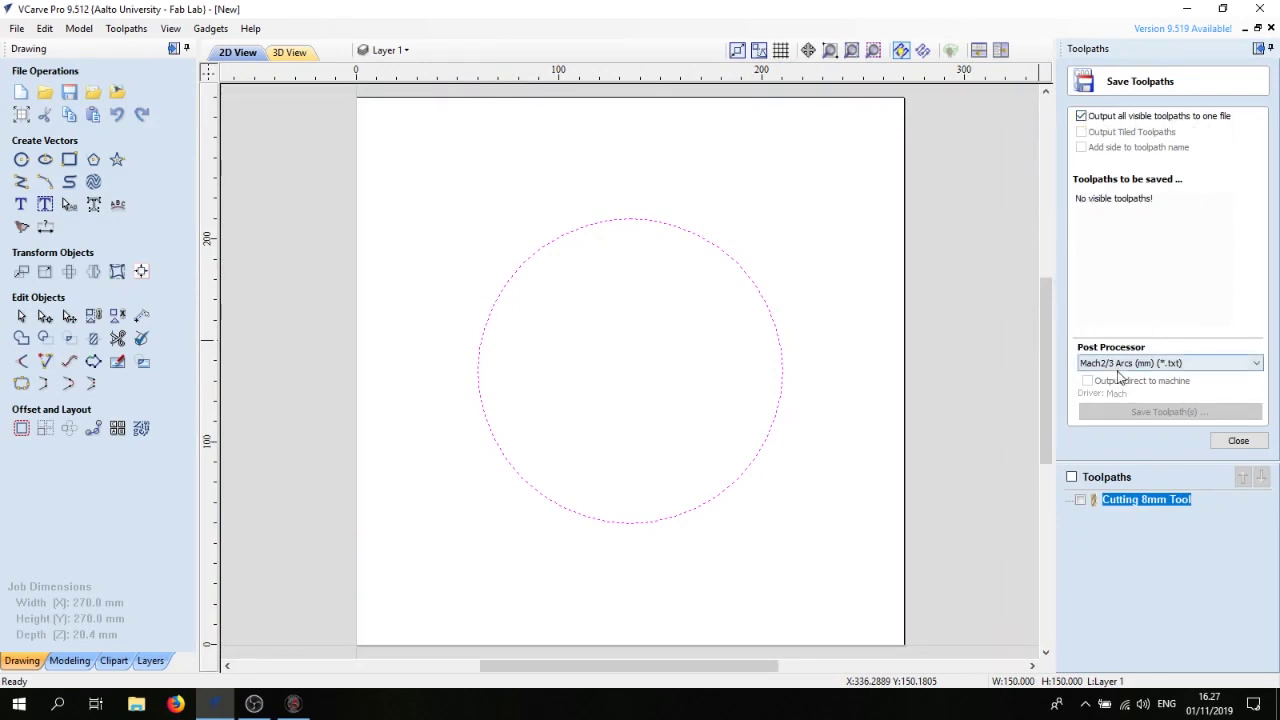
{"action": "left_click", "coordinate": [1080, 500]}
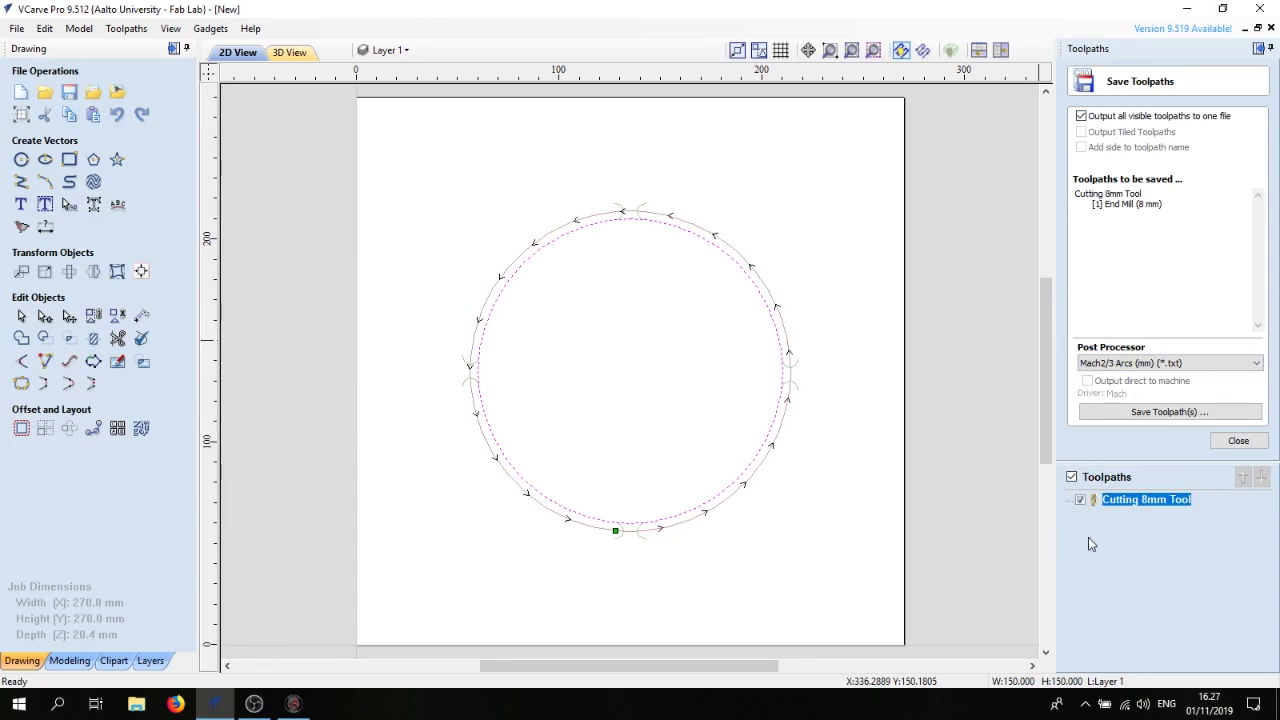
{"action": "left_click", "coordinate": [1168, 412]}
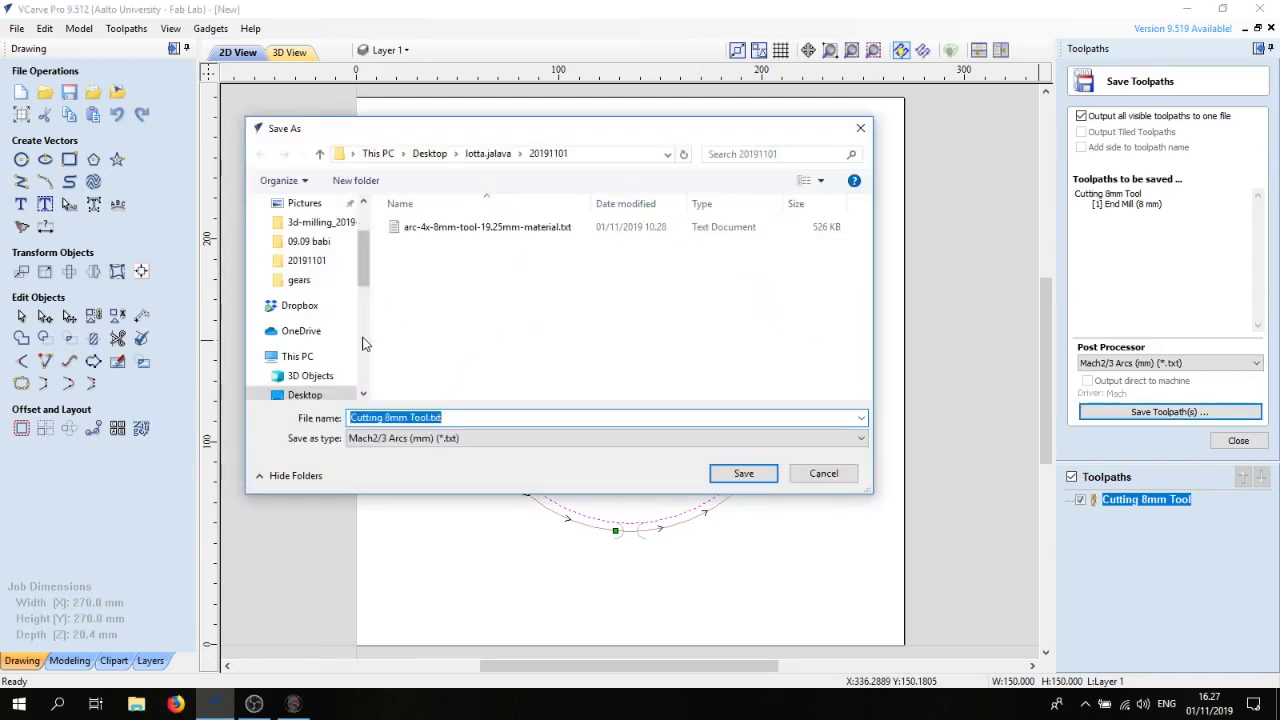
{"action": "scroll", "coordinate": [330, 330], "scroll_direction": "down", "scroll_amount": 1}
{"action": "left_click", "coordinate": [318, 320]}
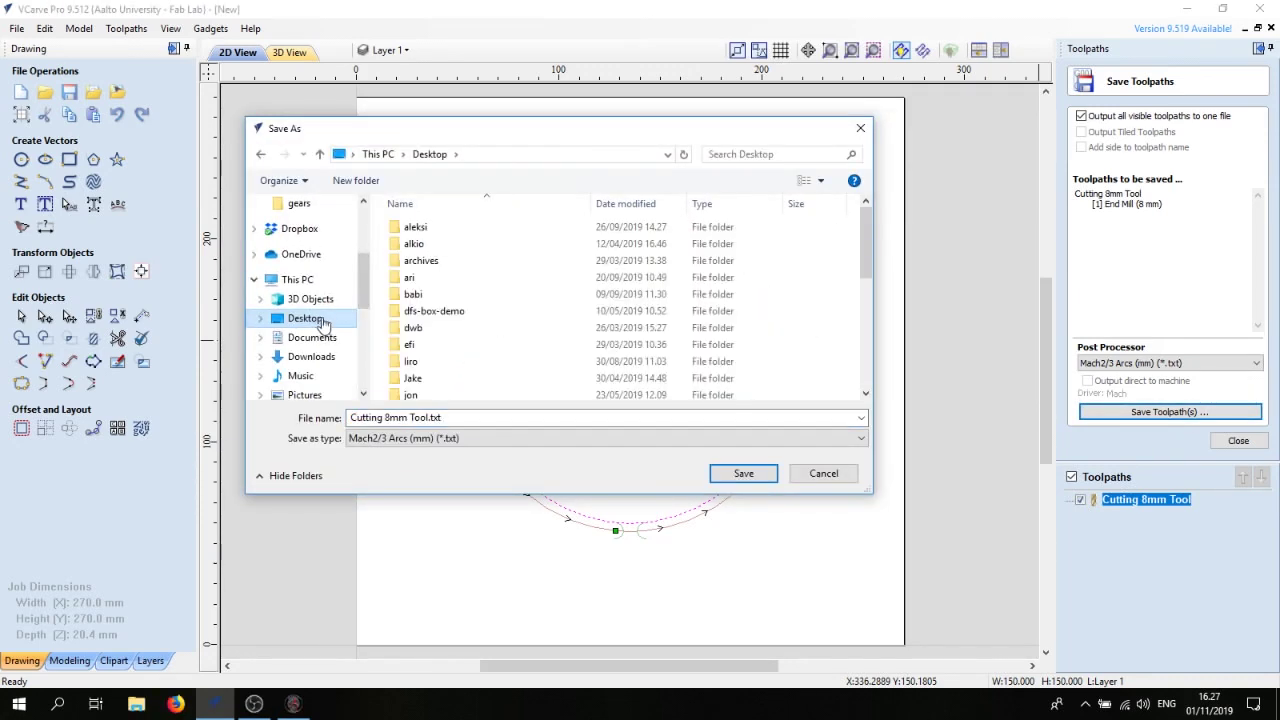
{"action": "scroll", "coordinate": [620, 357], "scroll_direction": "down", "scroll_amount": 5}
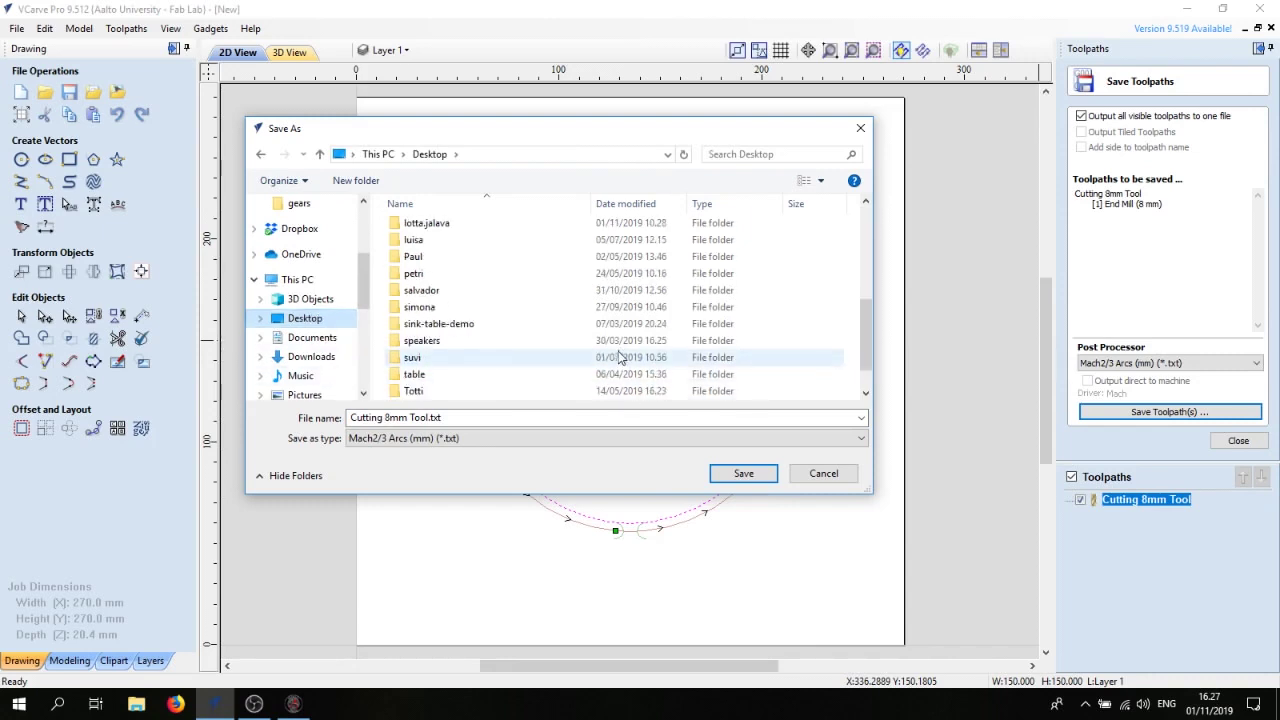
{"action": "scroll", "coordinate": [600, 362], "scroll_direction": "down", "scroll_amount": 1}
{"action": "right_click", "coordinate": [492, 398]}
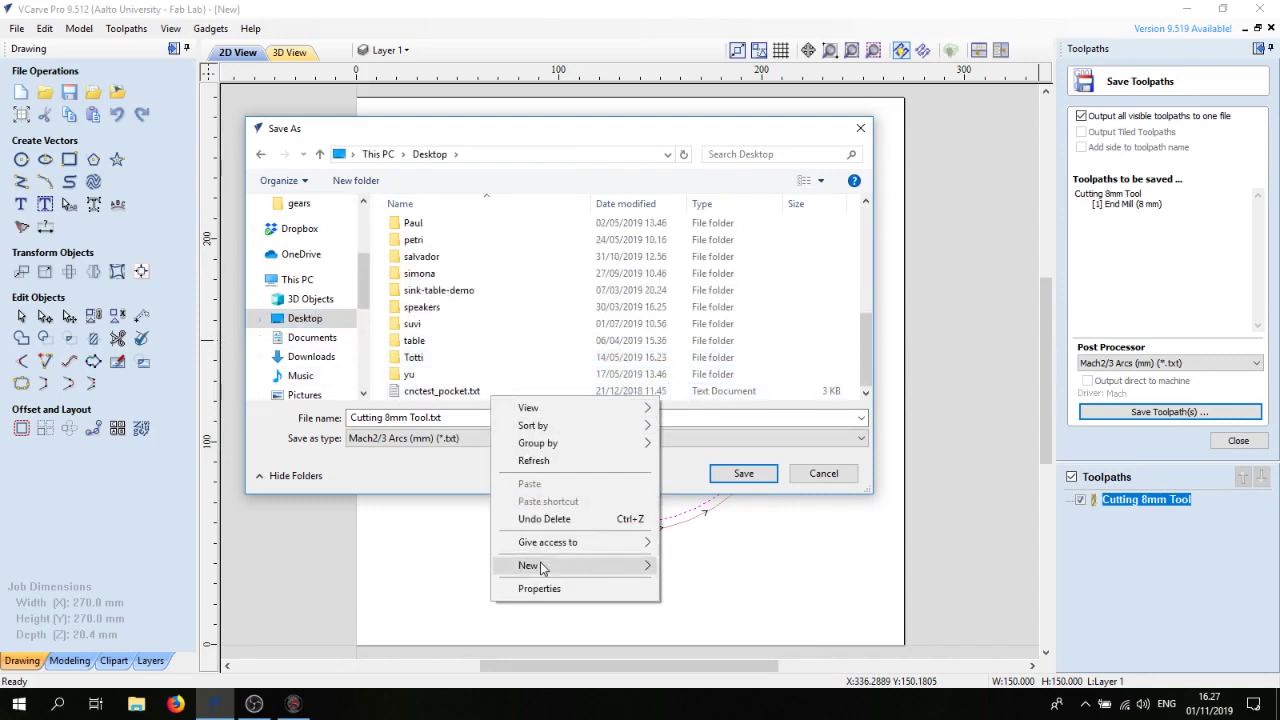
{"action": "mouse_move", "coordinate": [540, 568]}
{"action": "left_click", "coordinate": [718, 572]}
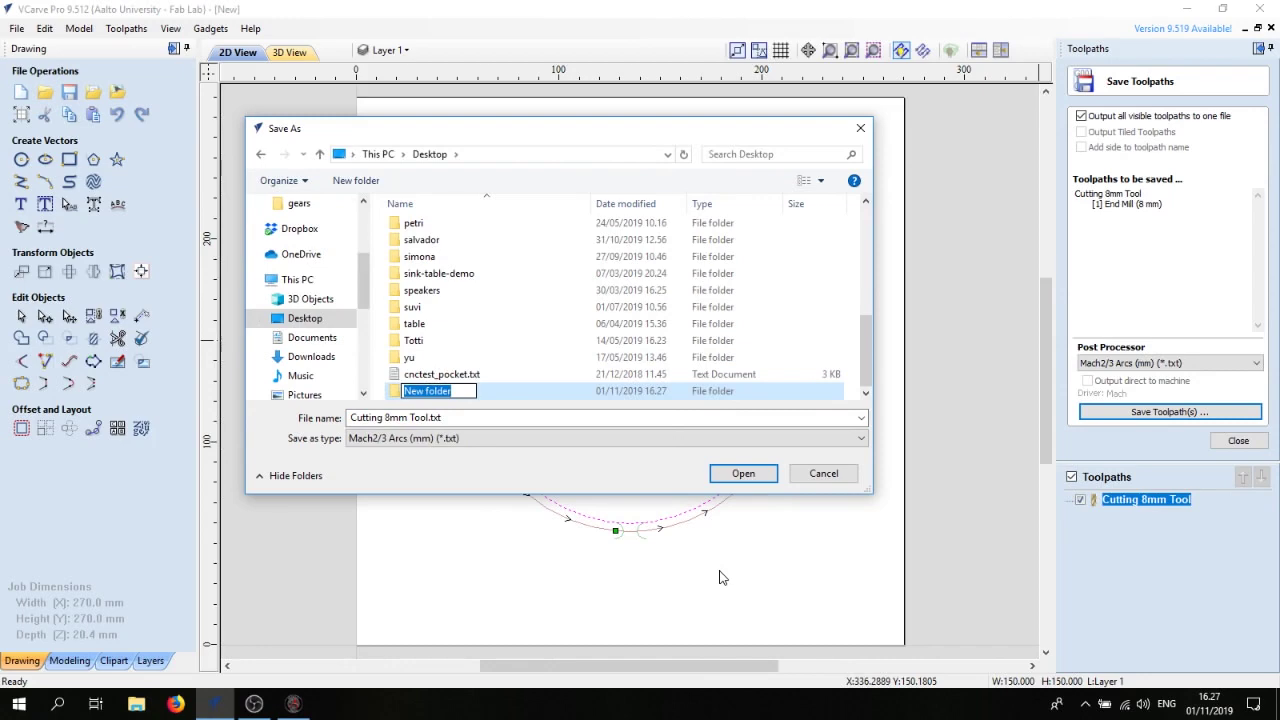
{"action": "type", "text": "kris"}
{"action": "key", "text": "Return"}
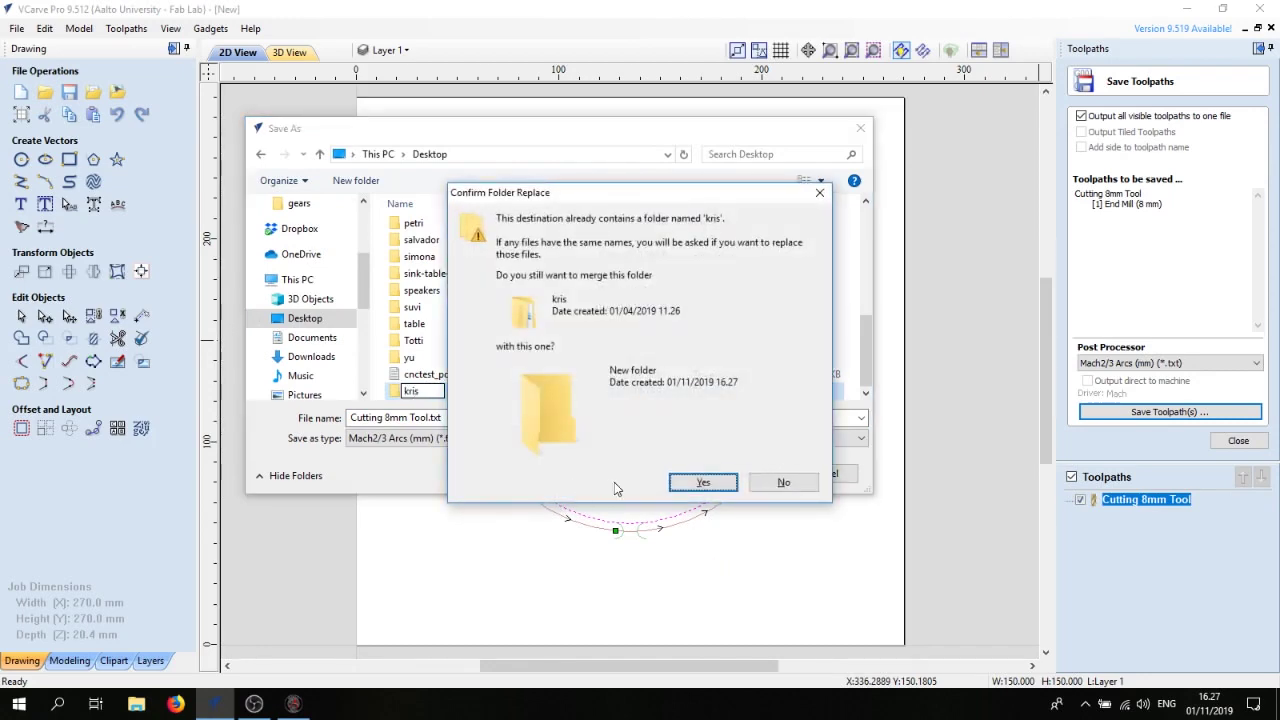
{"action": "left_click", "coordinate": [775, 482]}
Step: Open the existing personal folder on the Desktop and create a subfolder named "Circle Cut" in it
{"action": "scroll", "coordinate": [443, 288], "scroll_direction": "up", "scroll_amount": 5}
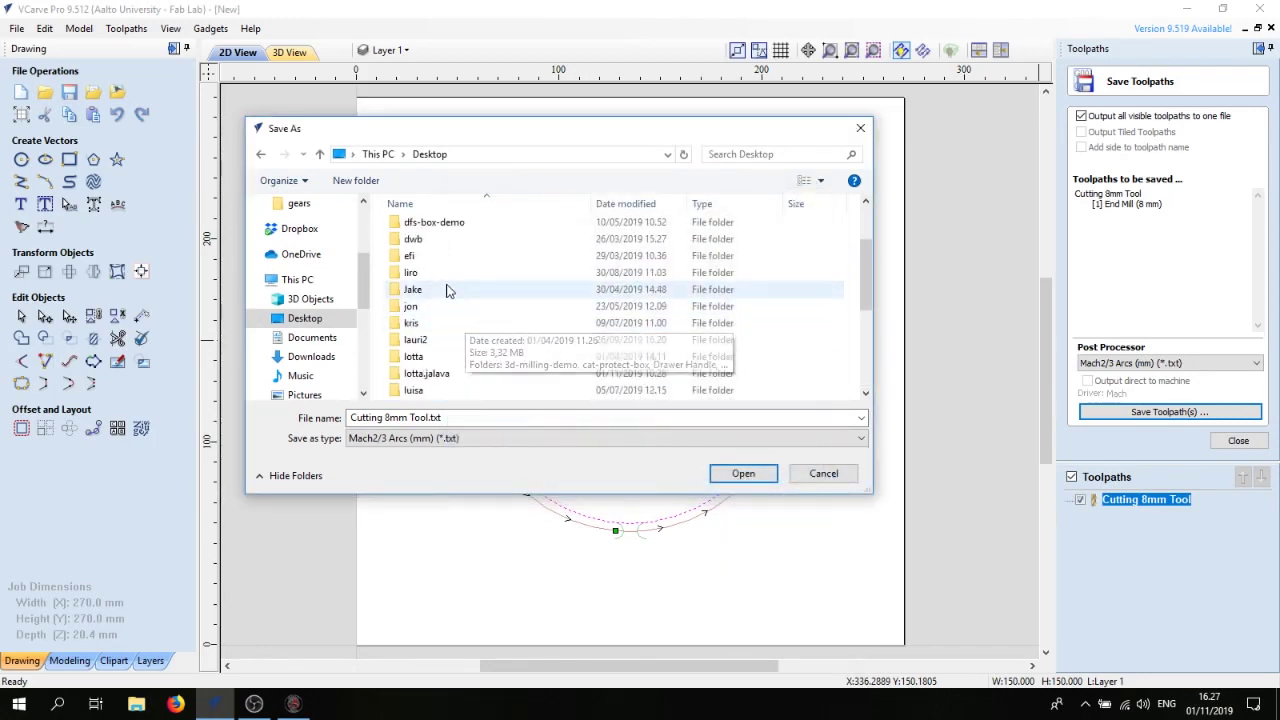
{"action": "double_click", "coordinate": [430, 323]}
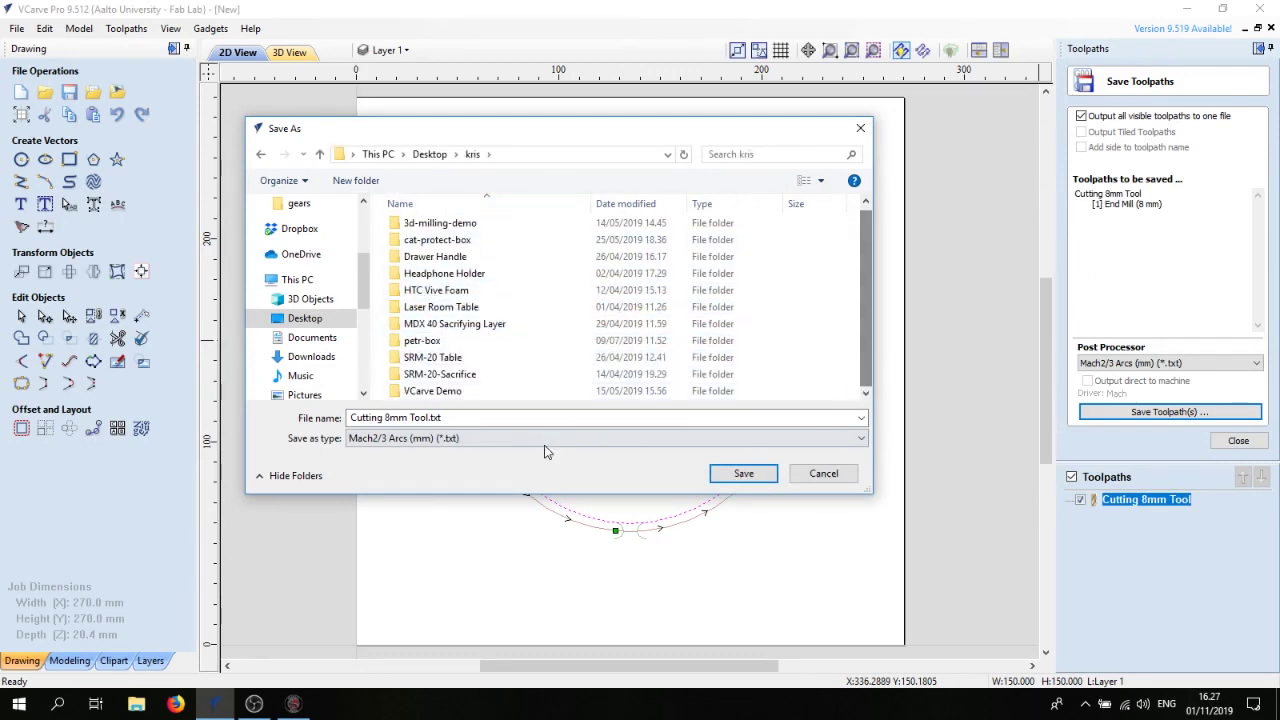
{"action": "right_click", "coordinate": [808, 392]}
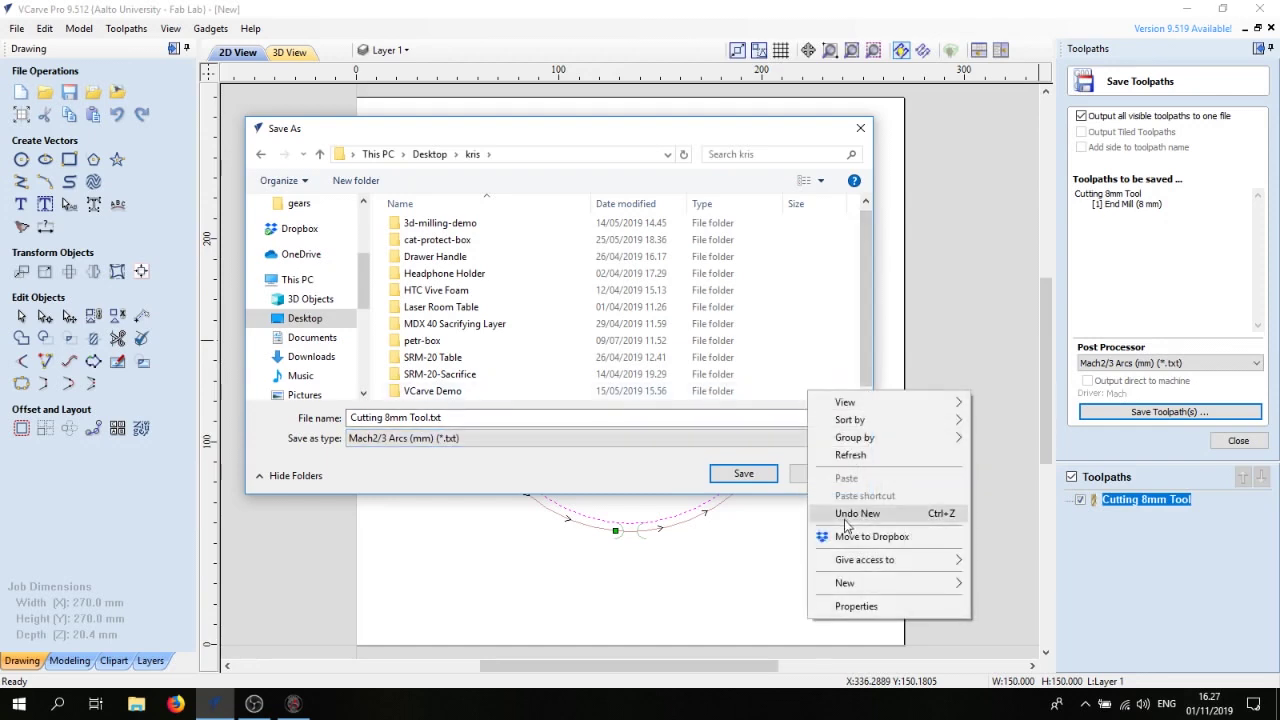
{"action": "mouse_move", "coordinate": [850, 583]}
{"action": "left_click", "coordinate": [989, 583]}
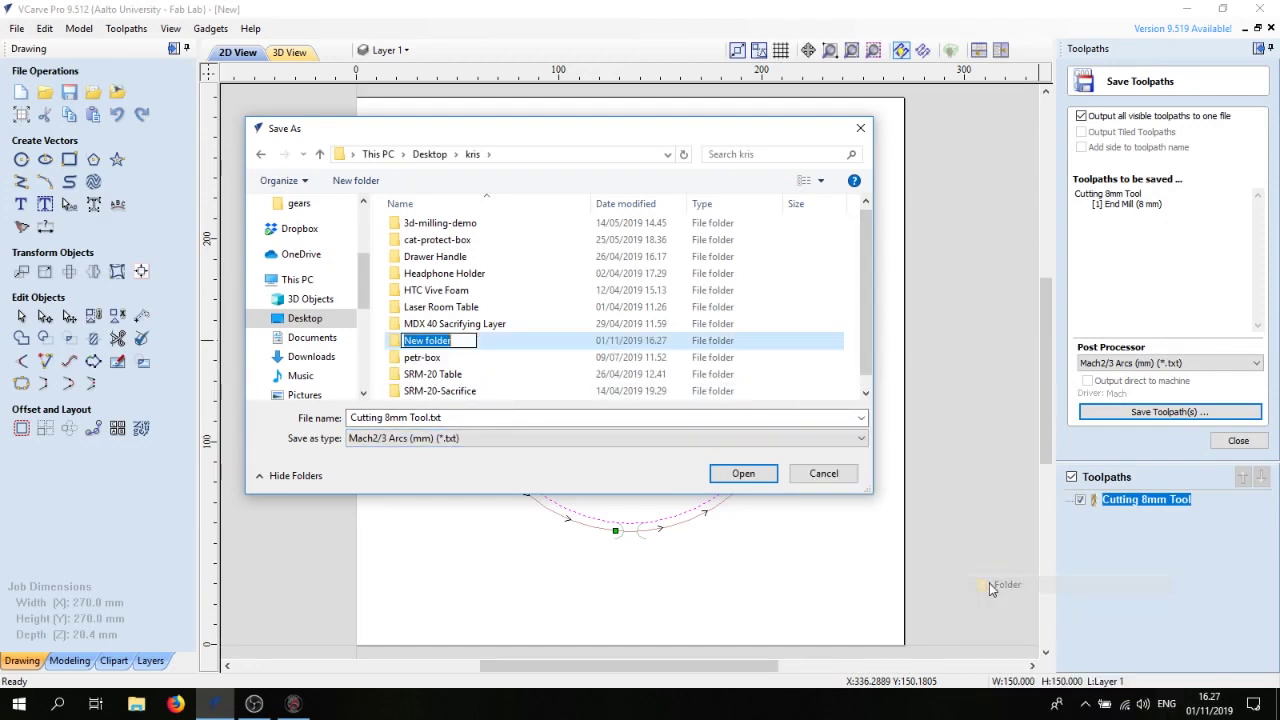
{"action": "type", "text": "Cir"}
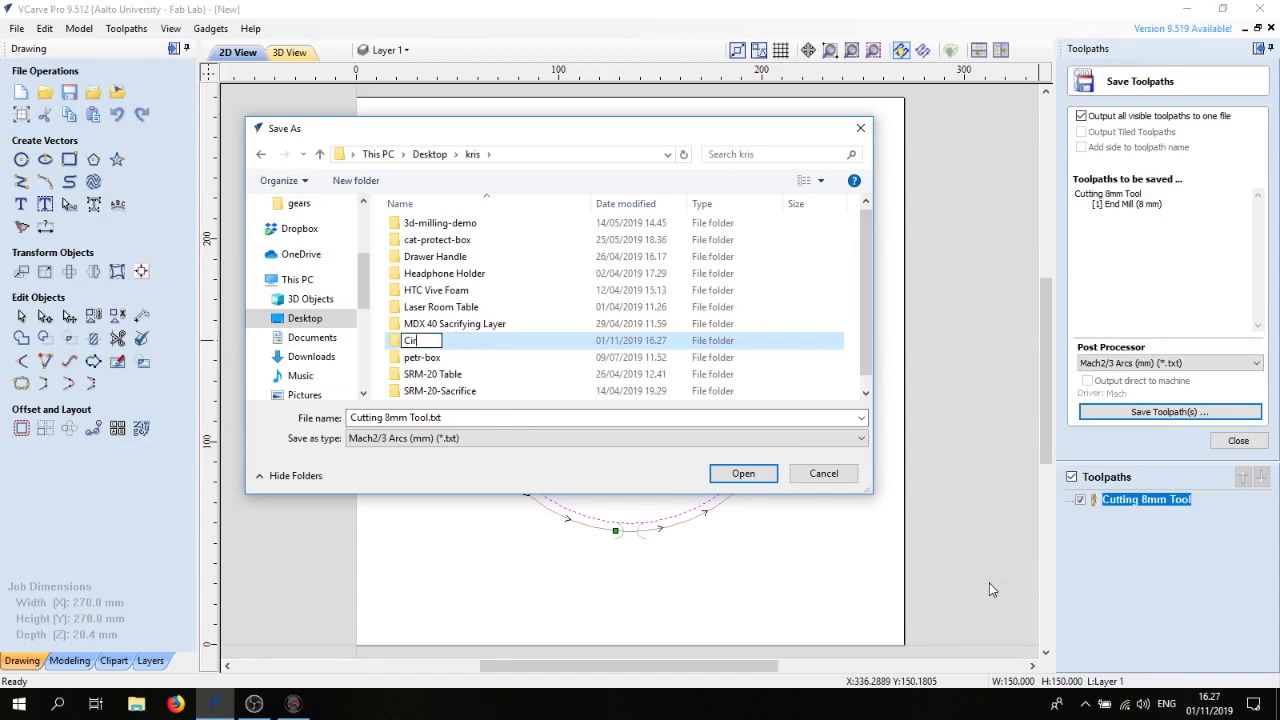
{"action": "type", "text": "cle Cut"}
{"action": "key", "text": "Return"}
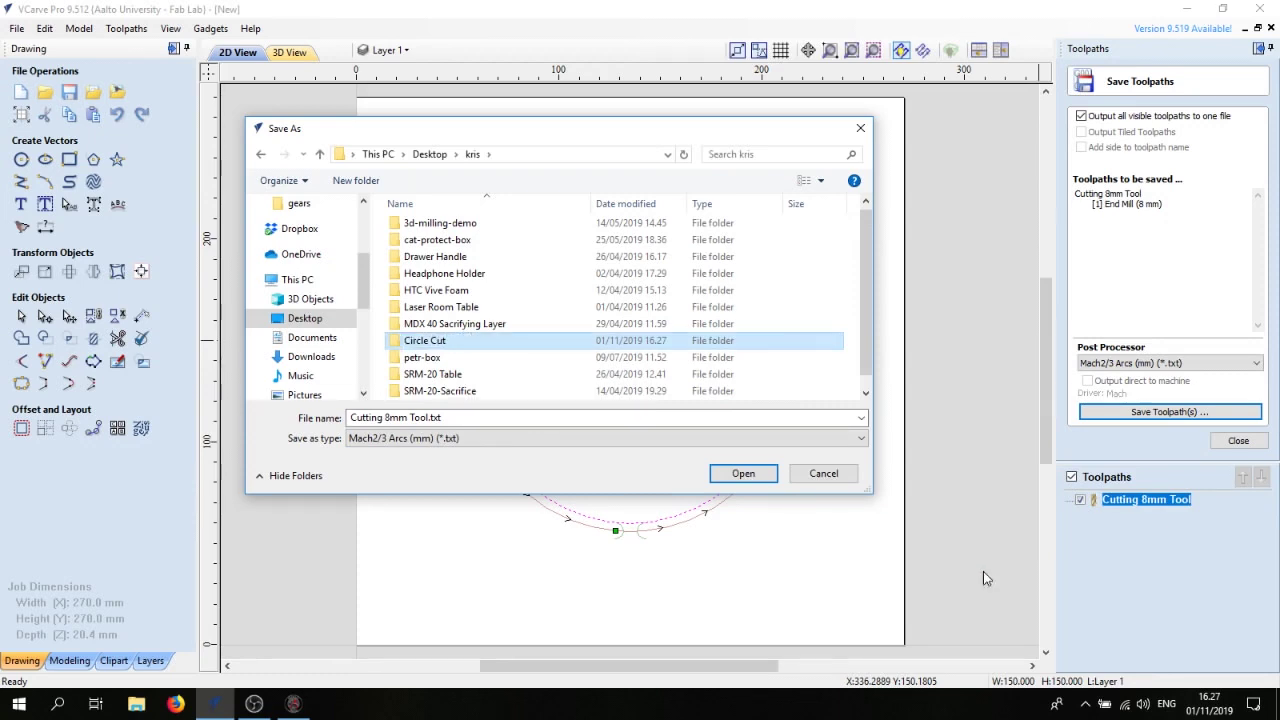
Step: Save the toolpath as "Cutting 8mm Tool.txt" in the Circle Cut folder
{"action": "double_click", "coordinate": [447, 341]}
{"action": "left_click", "coordinate": [398, 418]}
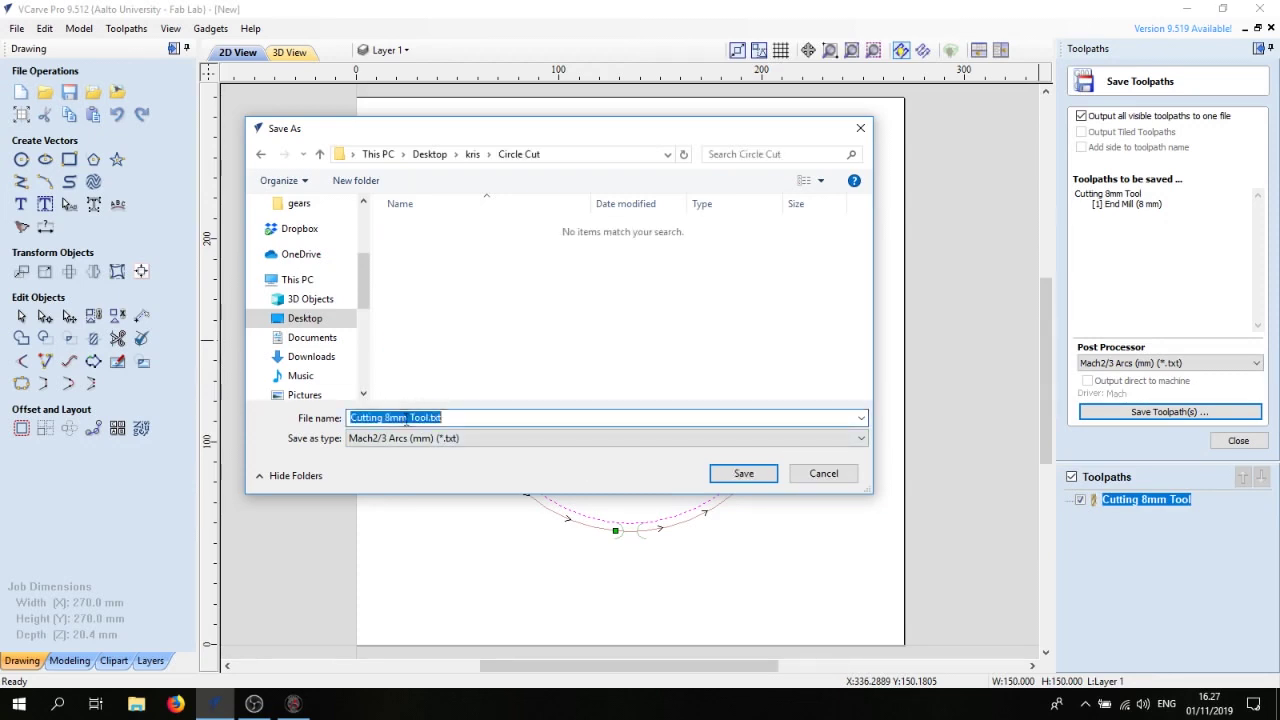
{"action": "key", "text": "End"}
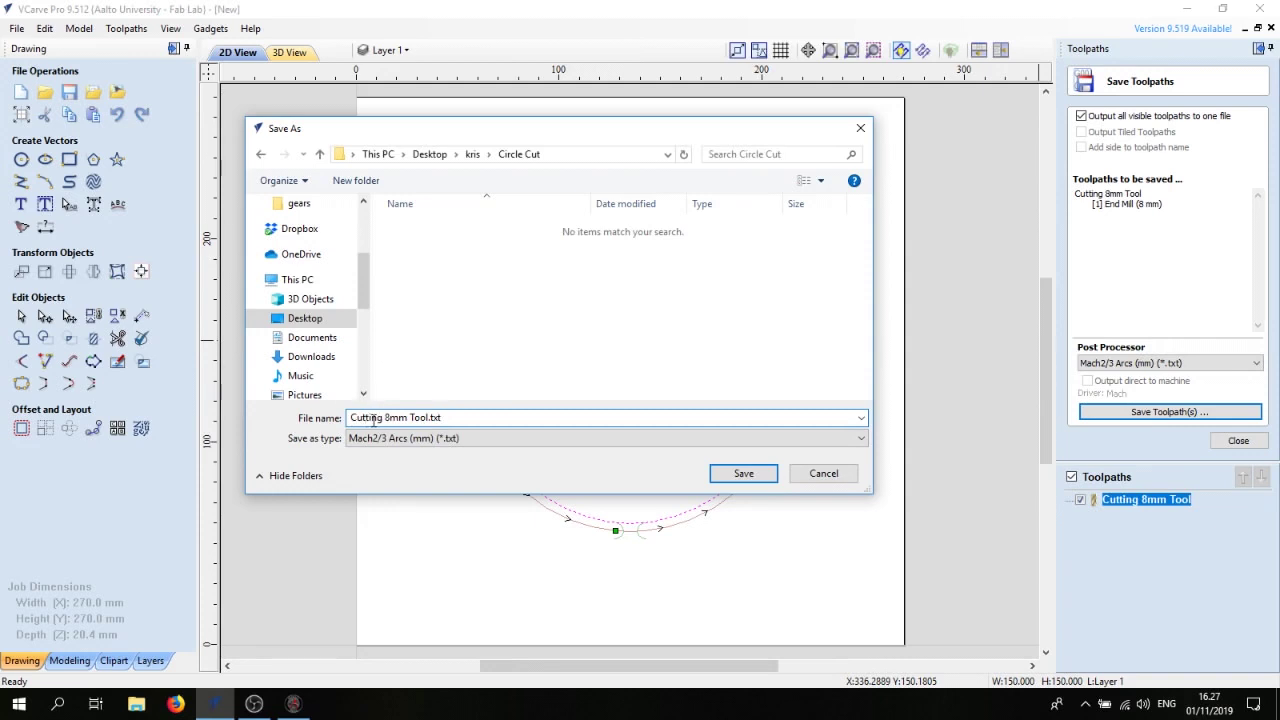
{"action": "left_click", "coordinate": [738, 475]}
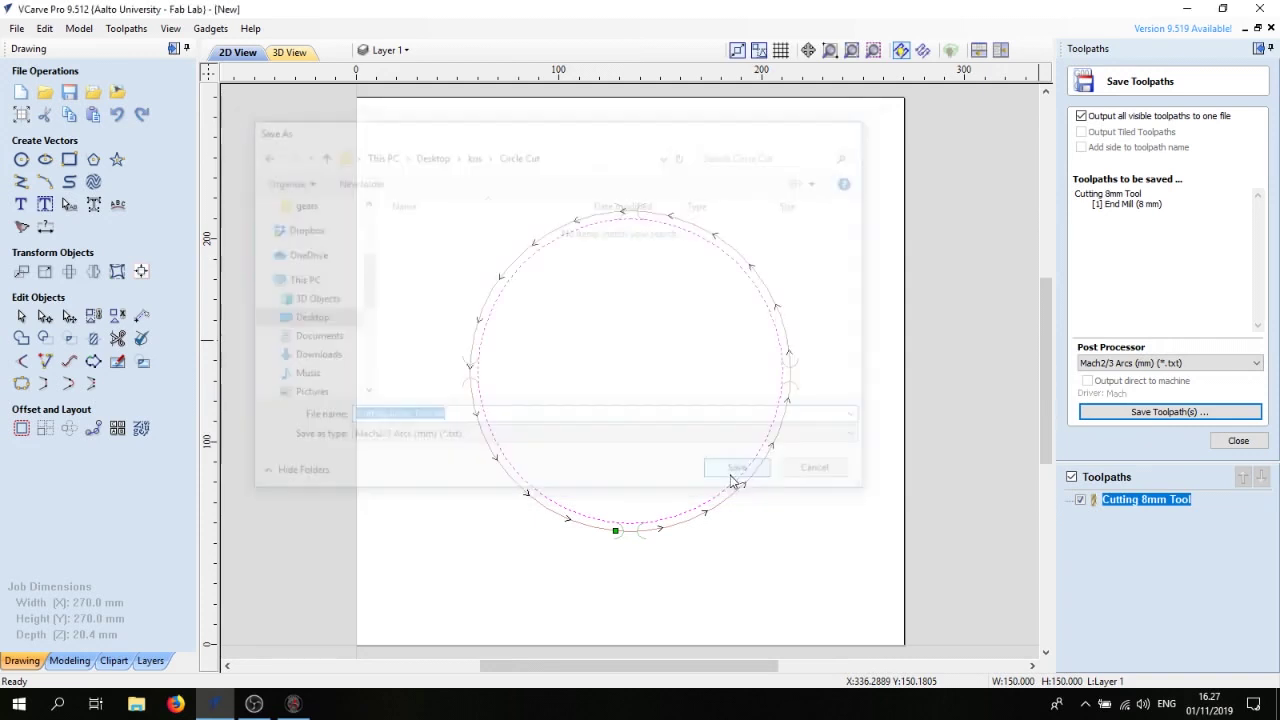
Step: Switch to File Explorer, browse to the Circle Cut folder in the personal Desktop folder, and open "Cutting 8mm Tool.txt" in Notepad
{"action": "left_click", "coordinate": [136, 703]}
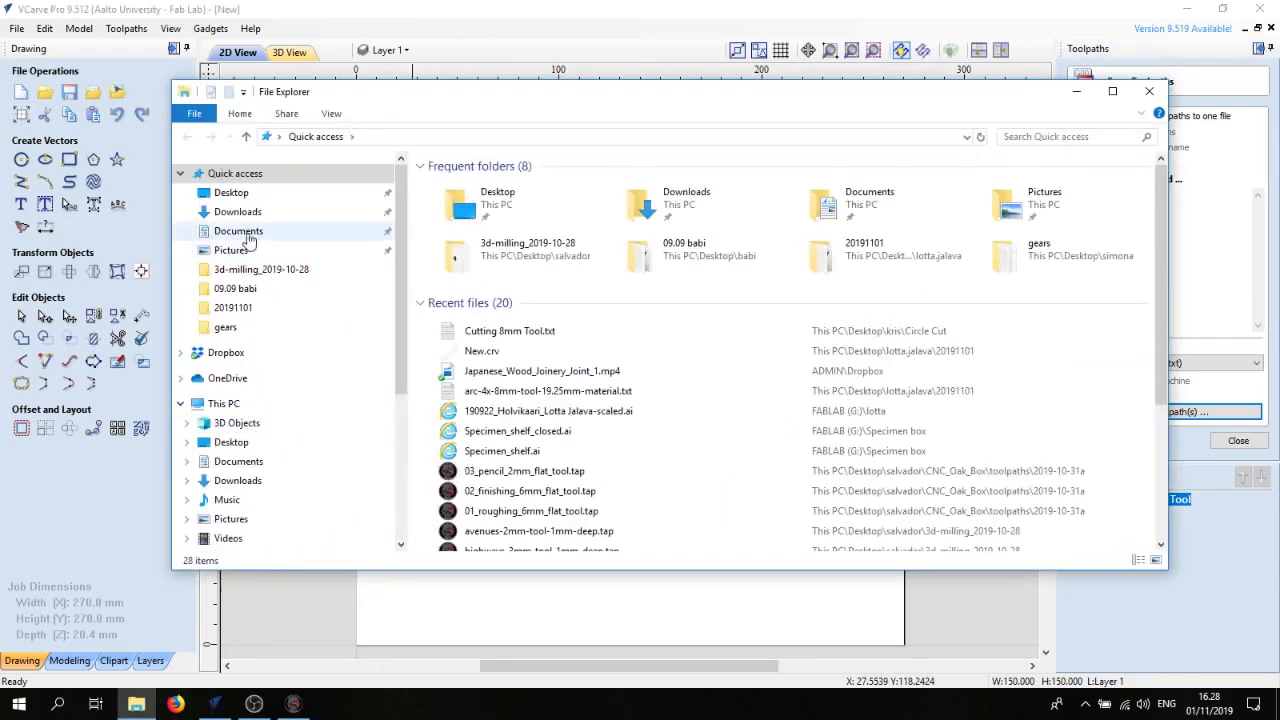
{"action": "left_click", "coordinate": [300, 192]}
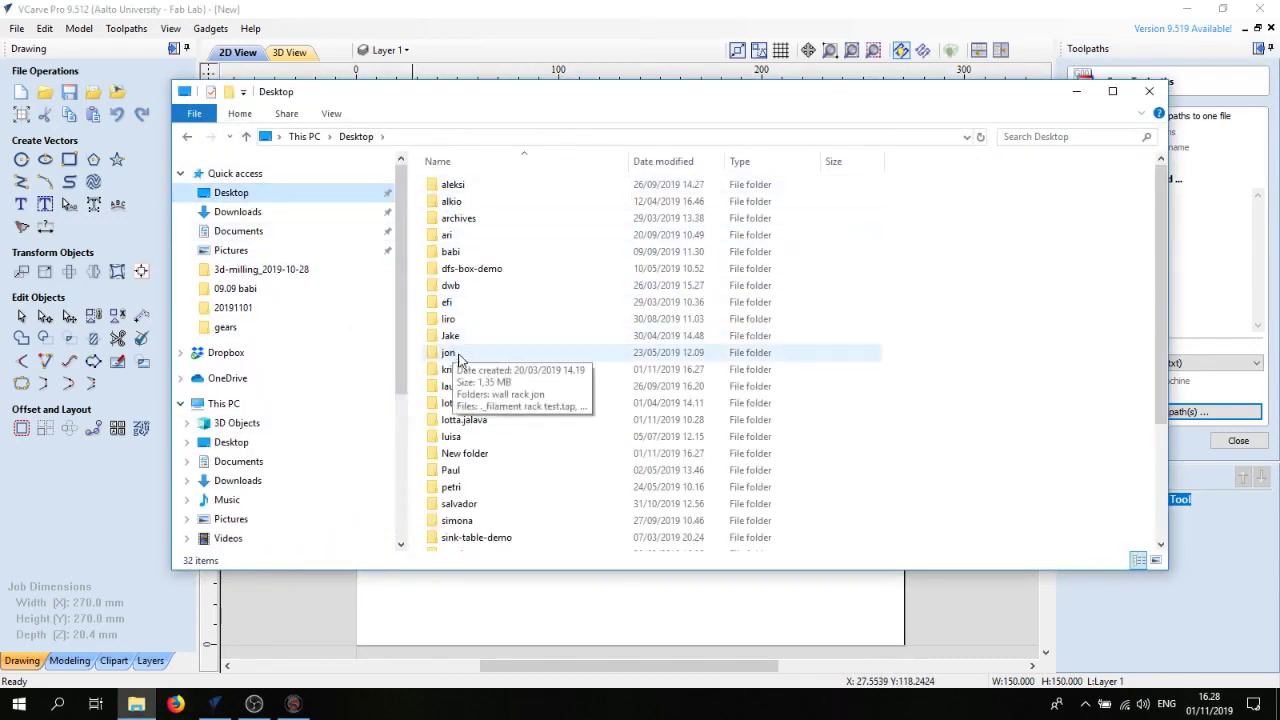
{"action": "double_click", "coordinate": [449, 369]}
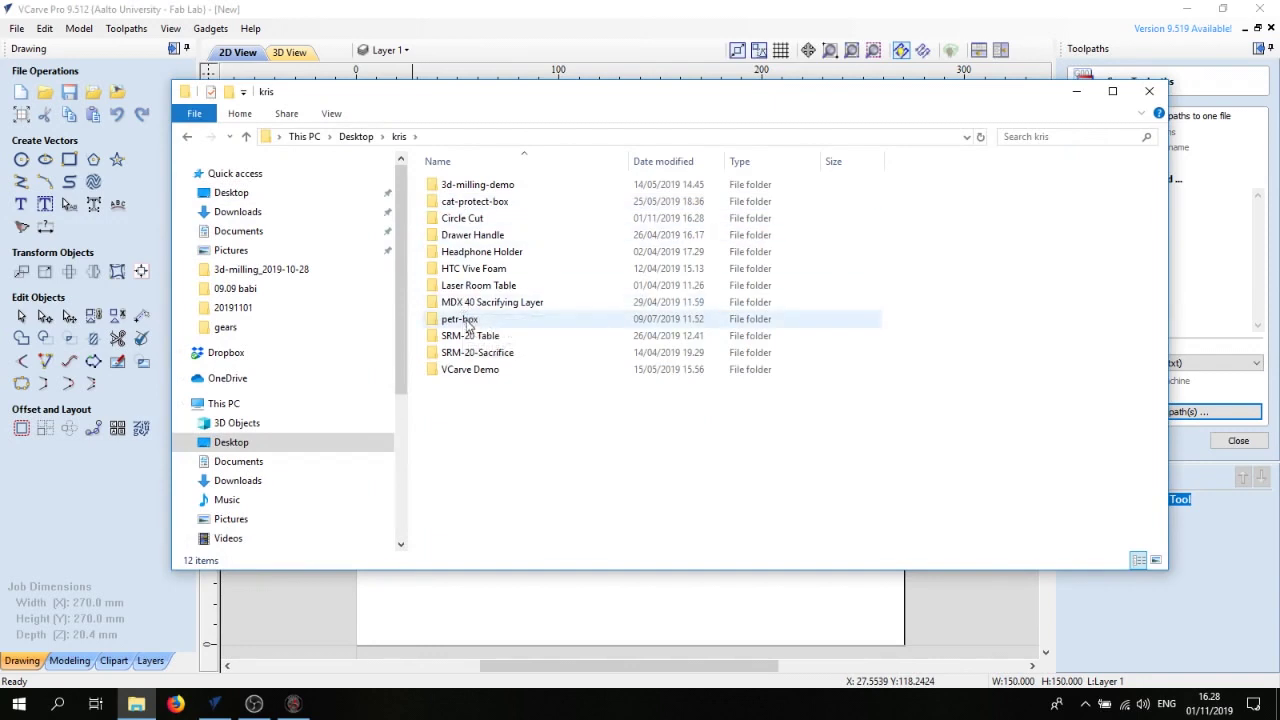
{"action": "double_click", "coordinate": [462, 218]}
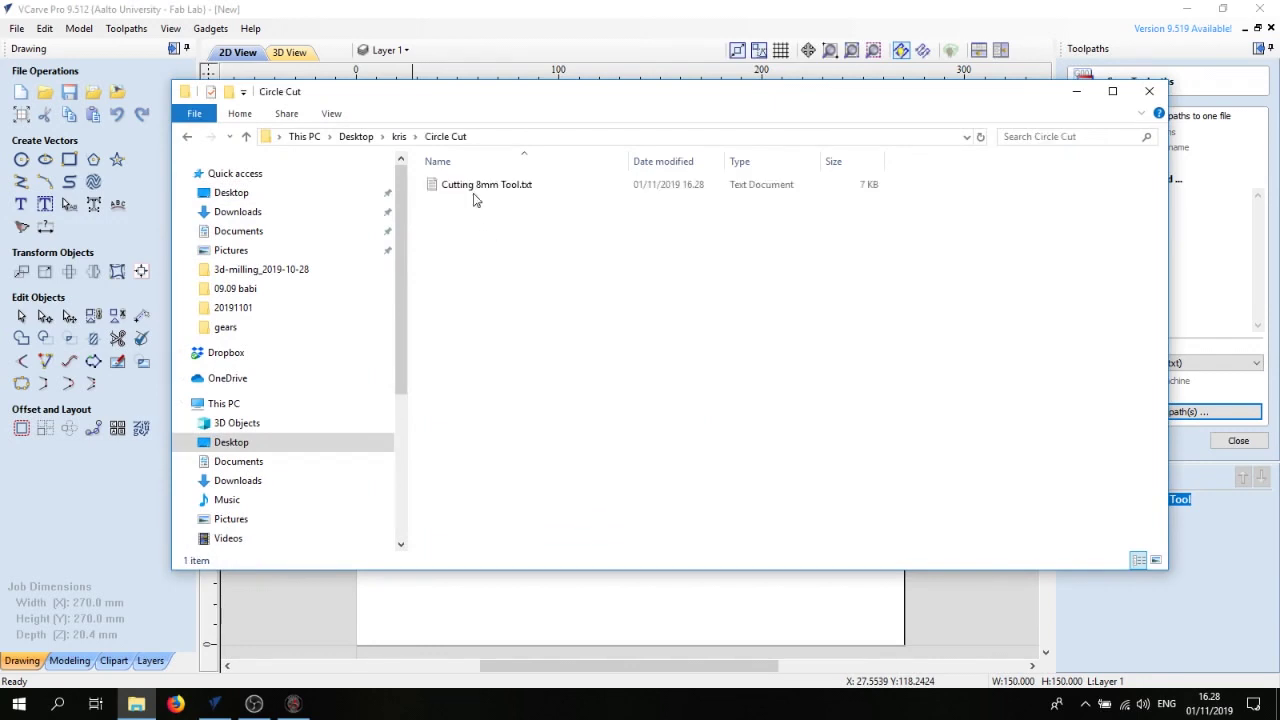
{"action": "left_click", "coordinate": [473, 193]}
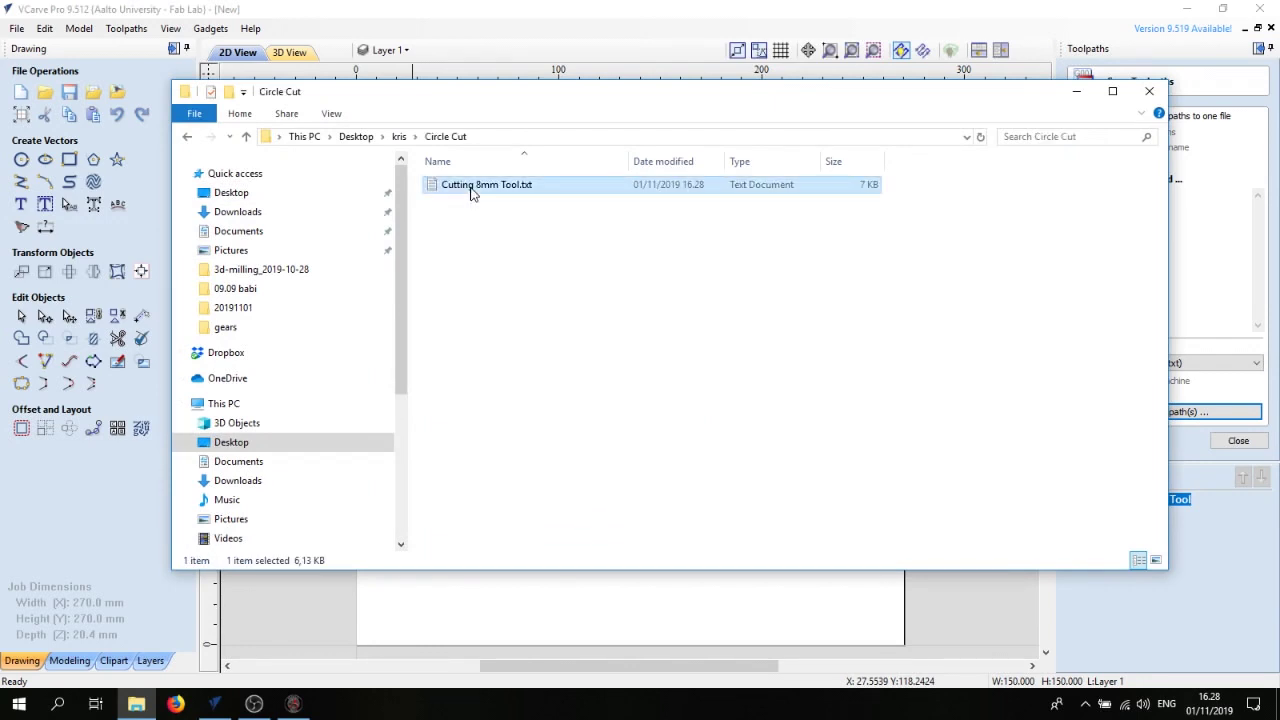
{"action": "double_click", "coordinate": [466, 191]}
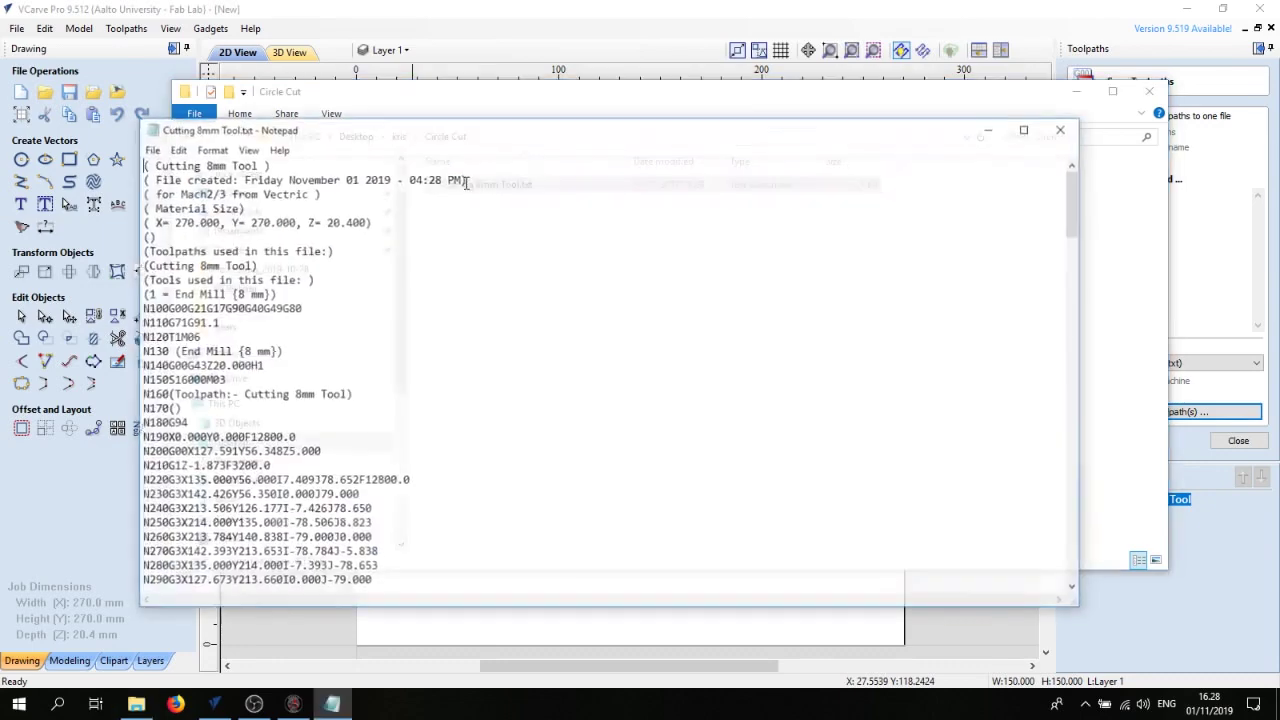
Step: Look through the exported G-code, examining its header, line numbers and the move commands of the successive passes
{"action": "scroll", "coordinate": [330, 250], "scroll_direction": "down", "scroll_amount": 9}
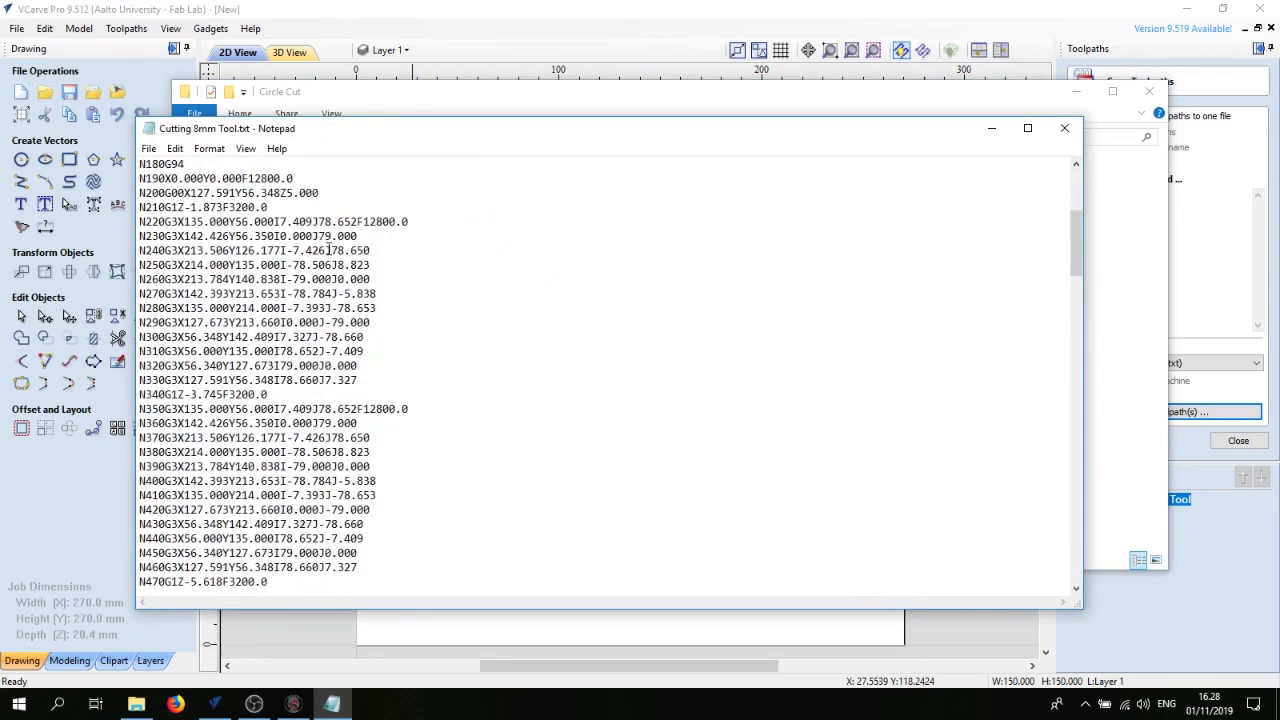
{"action": "scroll", "coordinate": [323, 248], "scroll_direction": "up", "scroll_amount": 6}
{"action": "scroll", "coordinate": [323, 248], "scroll_direction": "up", "scroll_amount": 2}
{"action": "scroll", "coordinate": [323, 248], "scroll_direction": "down", "scroll_amount": 13}
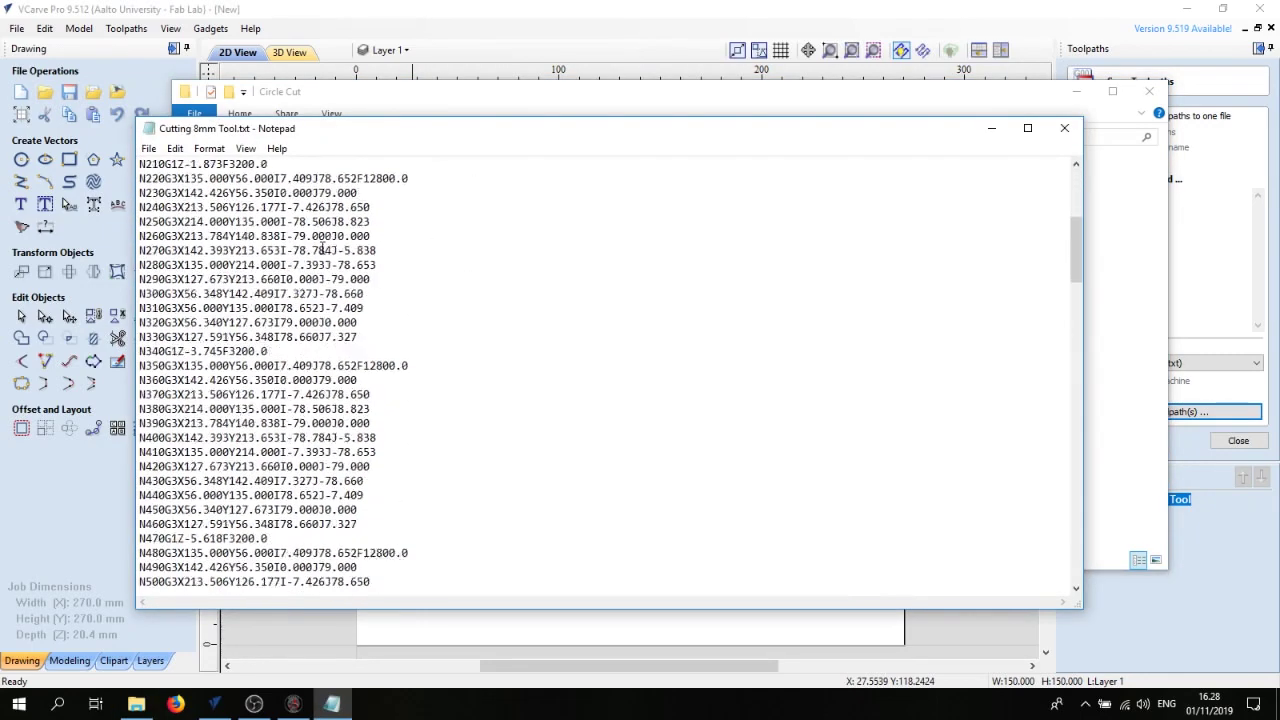
{"action": "scroll", "coordinate": [323, 247], "scroll_direction": "down", "scroll_amount": 11}
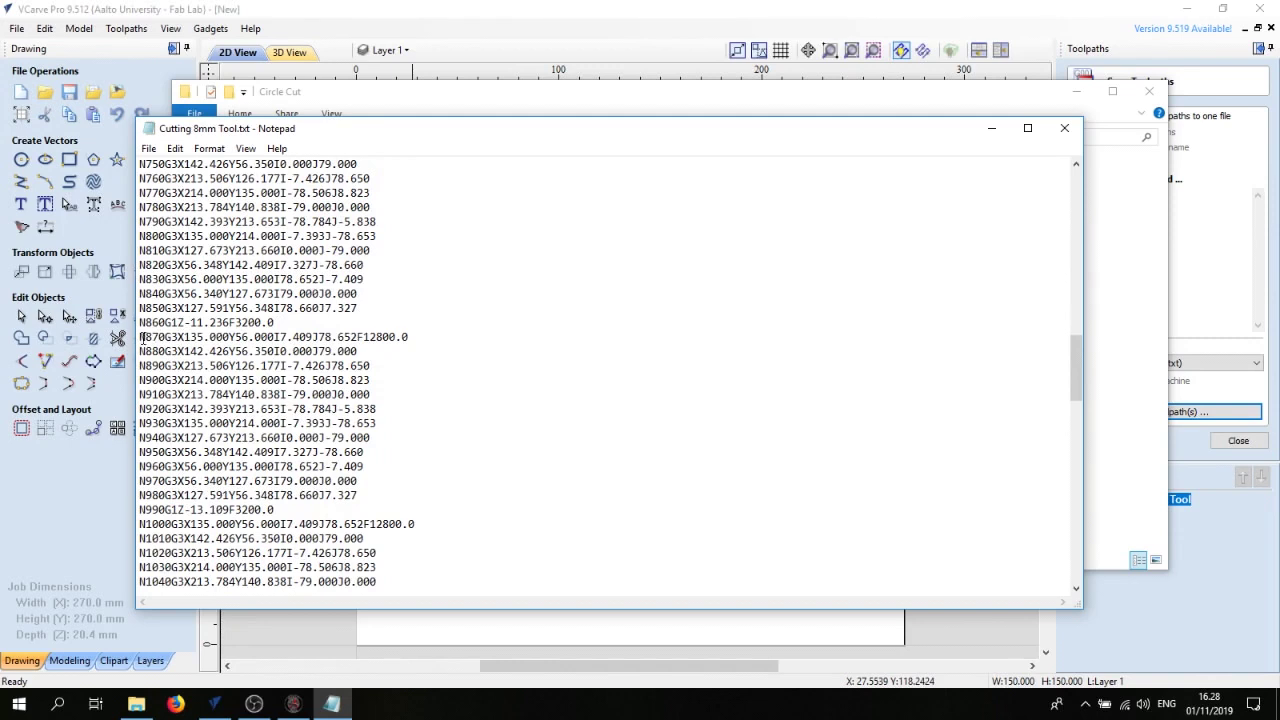
{"action": "left_click_drag", "start_coordinate": [140, 338], "coordinate": [165, 339]}
{"action": "left_click", "coordinate": [193, 338]}
{"action": "scroll", "coordinate": [178, 338], "scroll_direction": "down", "scroll_amount": 11}
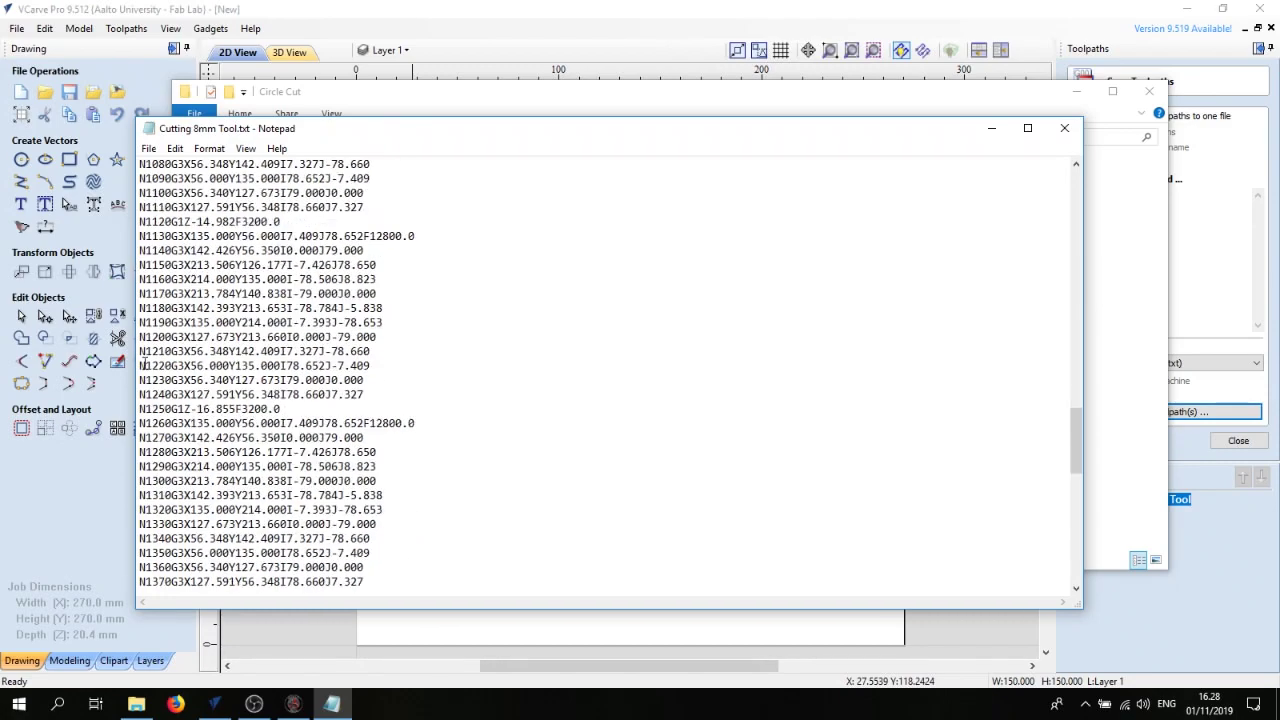
{"action": "scroll", "coordinate": [190, 337], "scroll_direction": "down", "scroll_amount": 5}
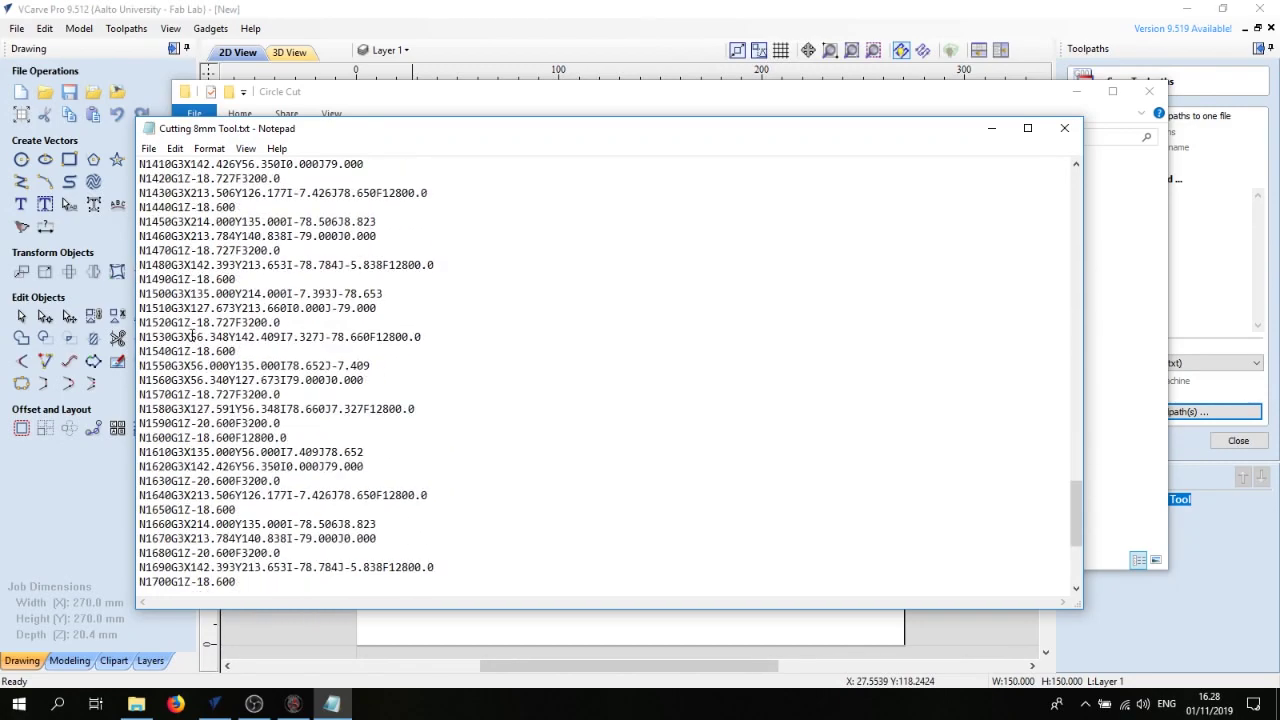
{"action": "scroll", "coordinate": [190, 337], "scroll_direction": "up", "scroll_amount": 20}
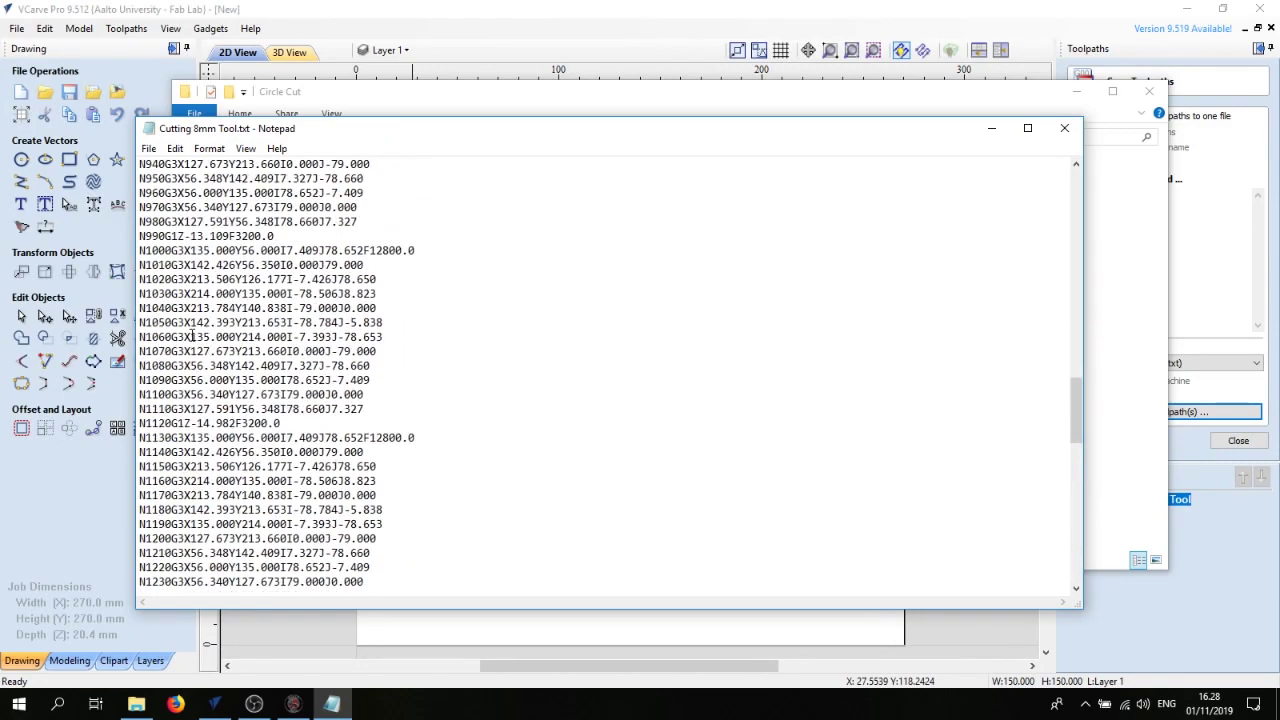
{"action": "scroll", "coordinate": [230, 355], "scroll_direction": "down", "scroll_amount": 1}
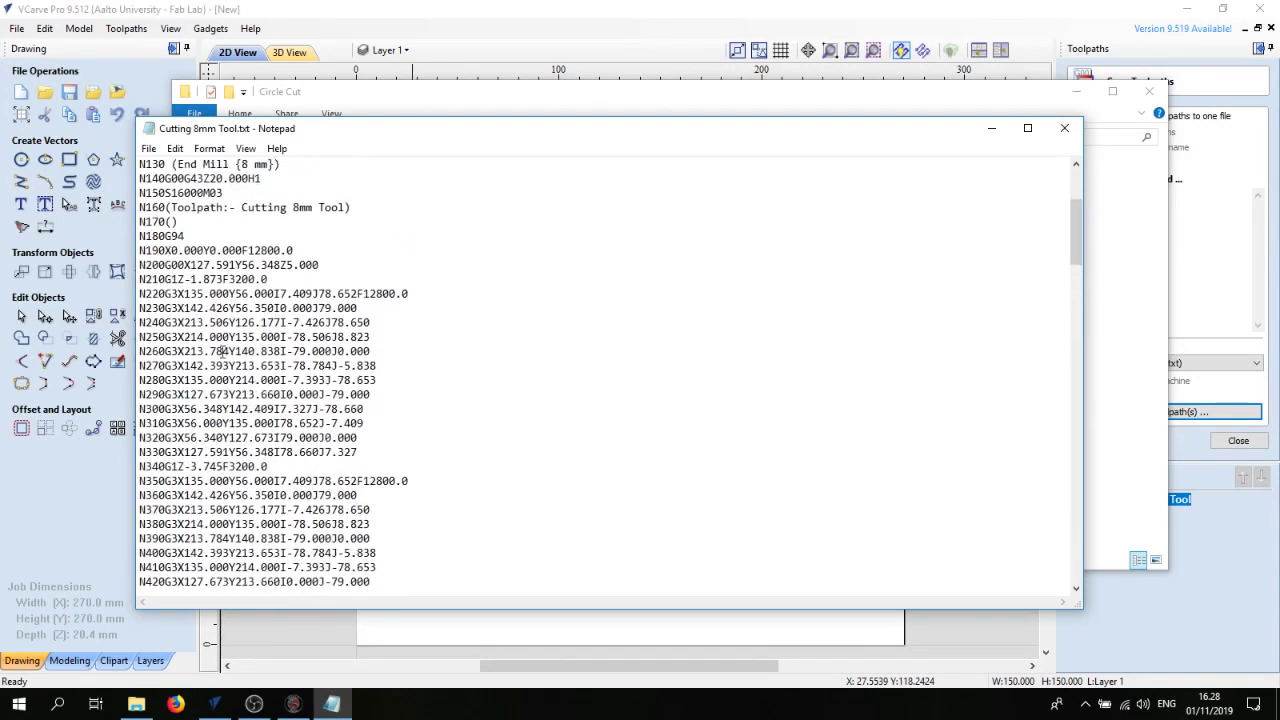
{"action": "scroll", "coordinate": [219, 344], "scroll_direction": "down", "scroll_amount": 5}
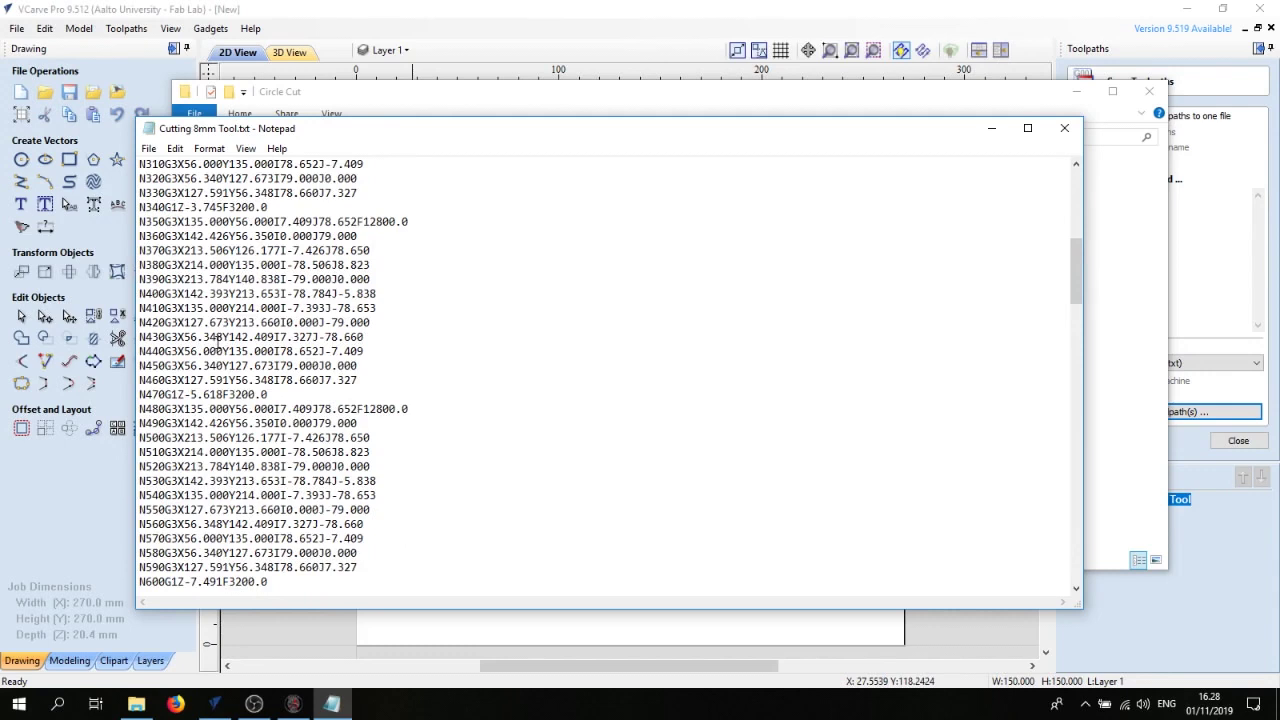
{"action": "scroll", "coordinate": [217, 342], "scroll_direction": "down", "scroll_amount": 1}
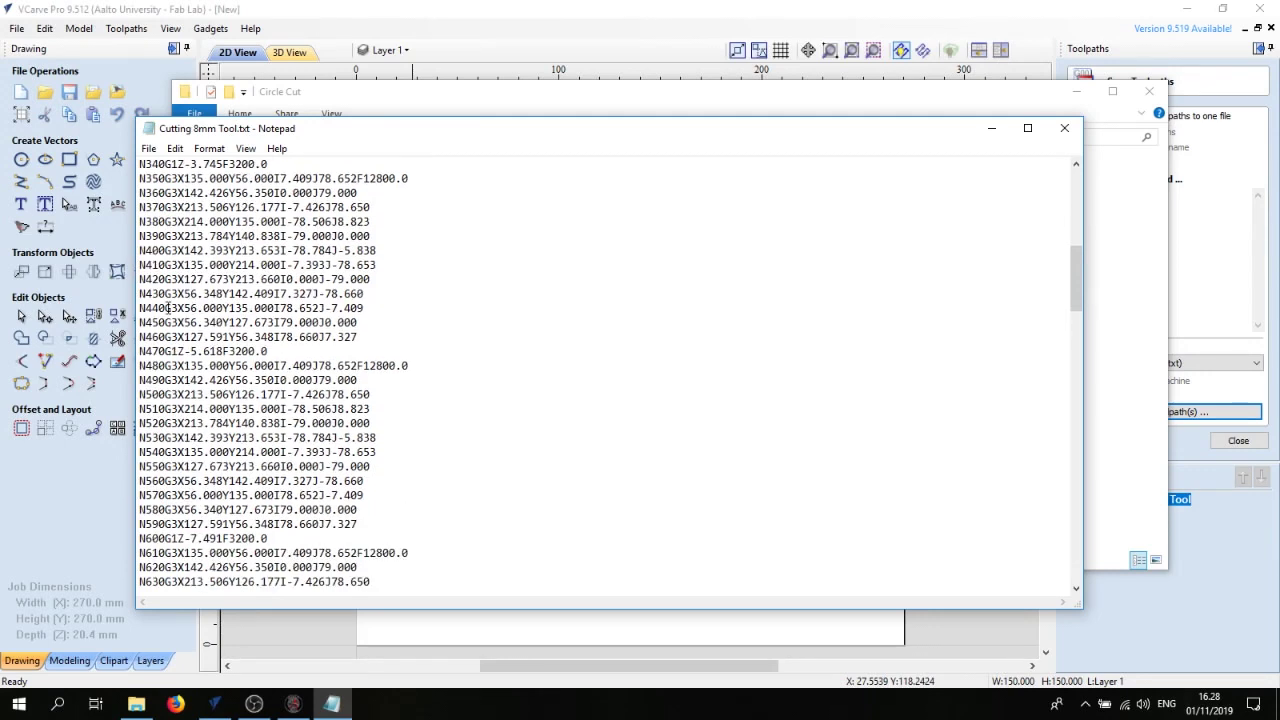
Step: Examine the X, Y and arc coordinates in lines N440 and N450 and the Z move in line N340, and close the file
{"action": "left_click_drag", "start_coordinate": [177, 311], "coordinate": [222, 311]}
{"action": "left_click", "coordinate": [200, 311]}
{"action": "left_click_drag", "start_coordinate": [222, 322], "coordinate": [248, 322]}
{"action": "left_click", "coordinate": [246, 322]}
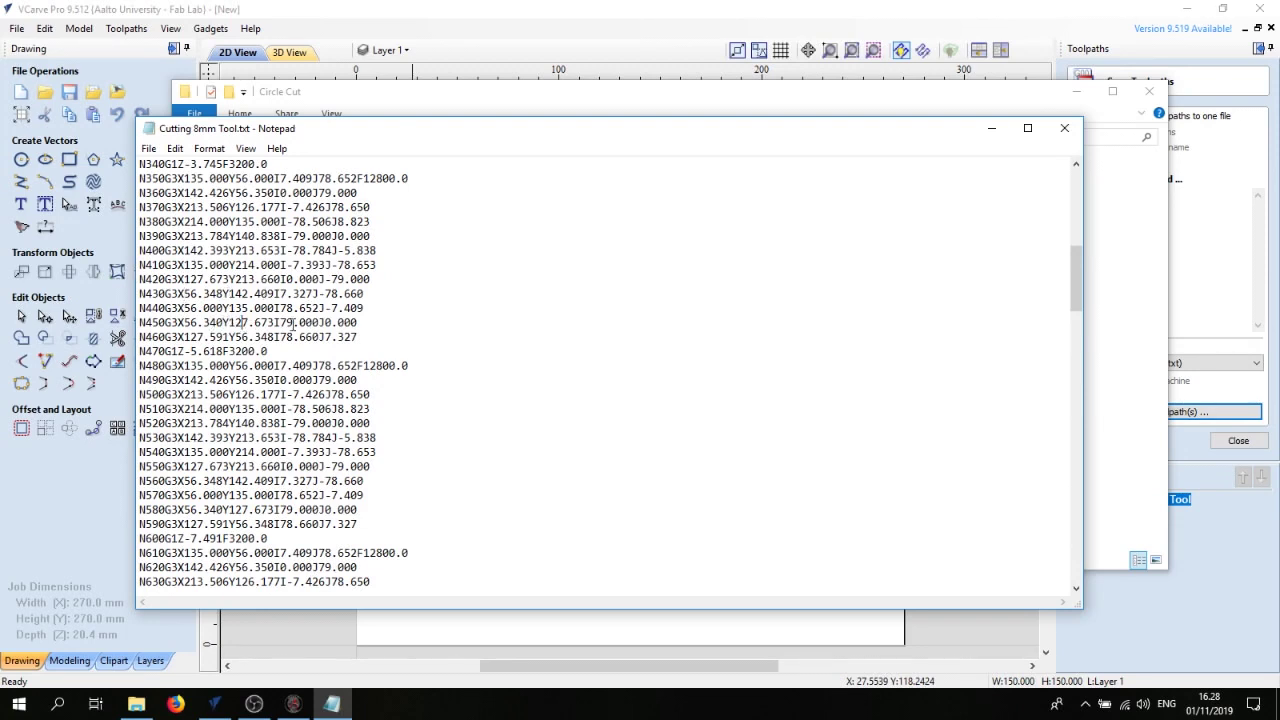
{"action": "double_click", "coordinate": [320, 322]}
{"action": "key", "text": "Right"}
{"action": "scroll", "coordinate": [258, 220], "scroll_direction": "up", "scroll_amount": 2}
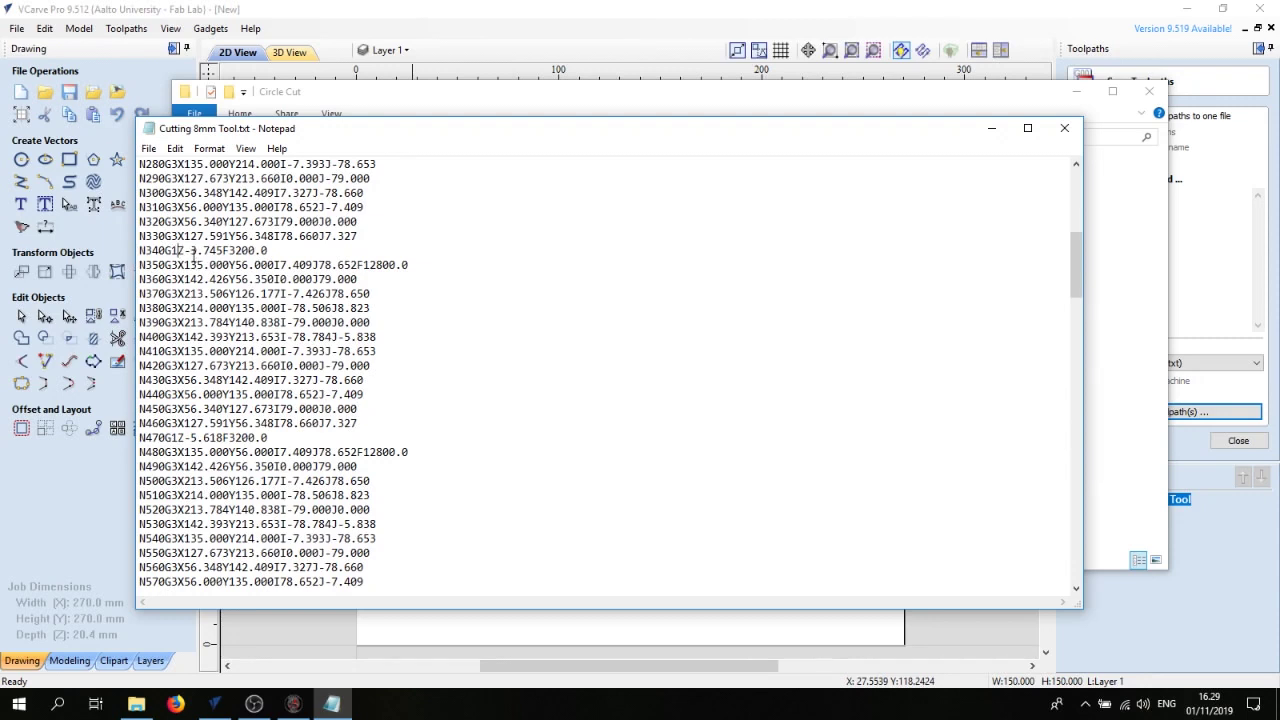
{"action": "left_click", "coordinate": [270, 251]}
{"action": "left_click", "coordinate": [1064, 127]}
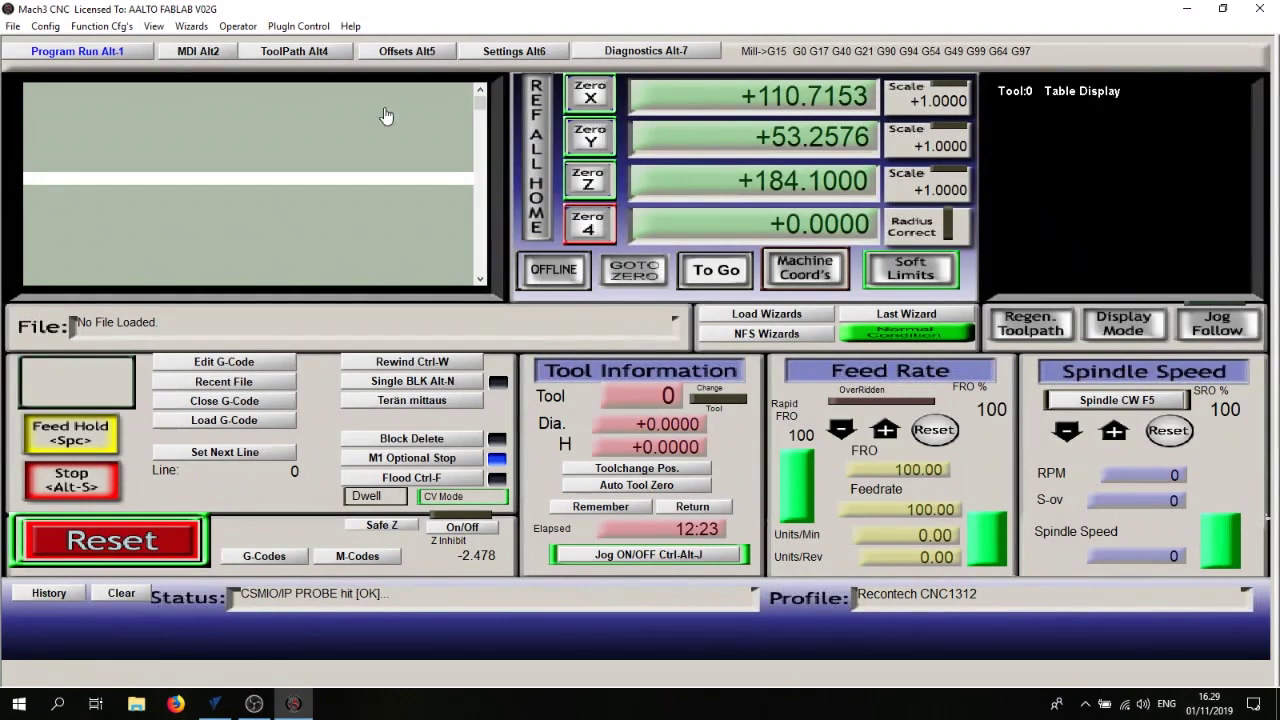
Step: Load the G-code file "Cutting 8mm Tool.txt" from the Circle Cut folder inside the personal Desktop folder
{"action": "left_click", "coordinate": [240, 425]}
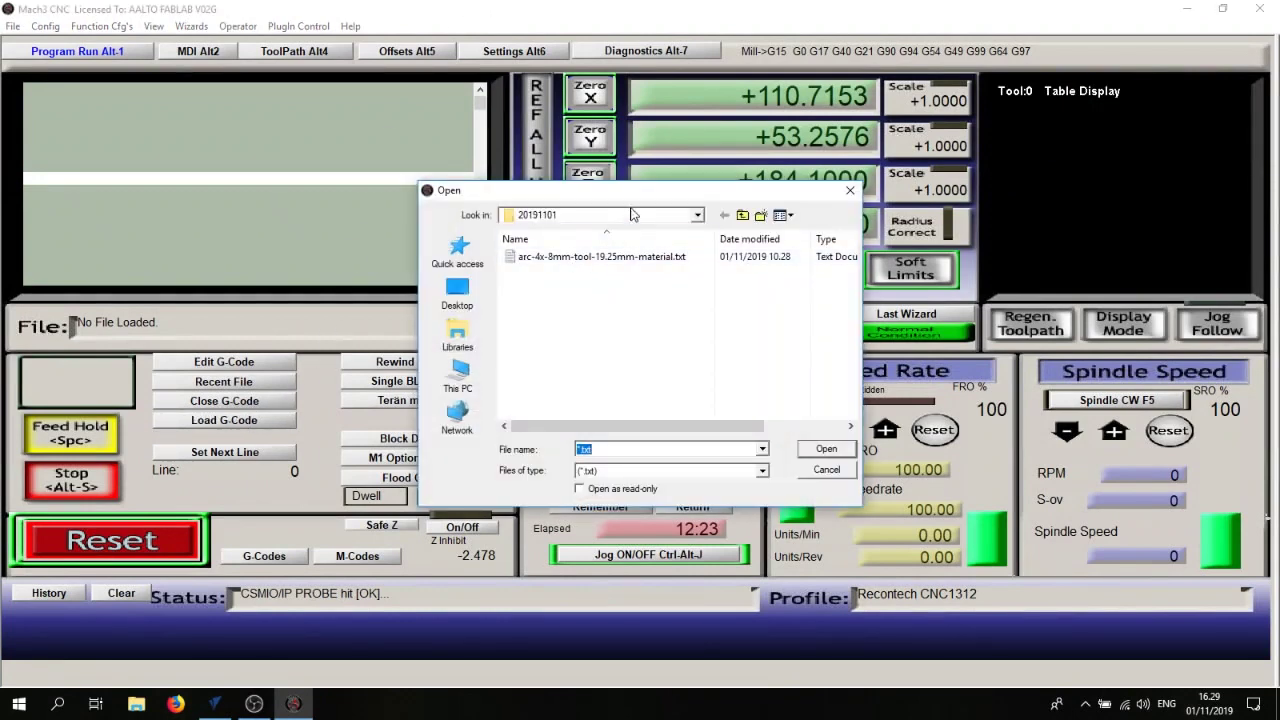
{"action": "left_click", "coordinate": [457, 292]}
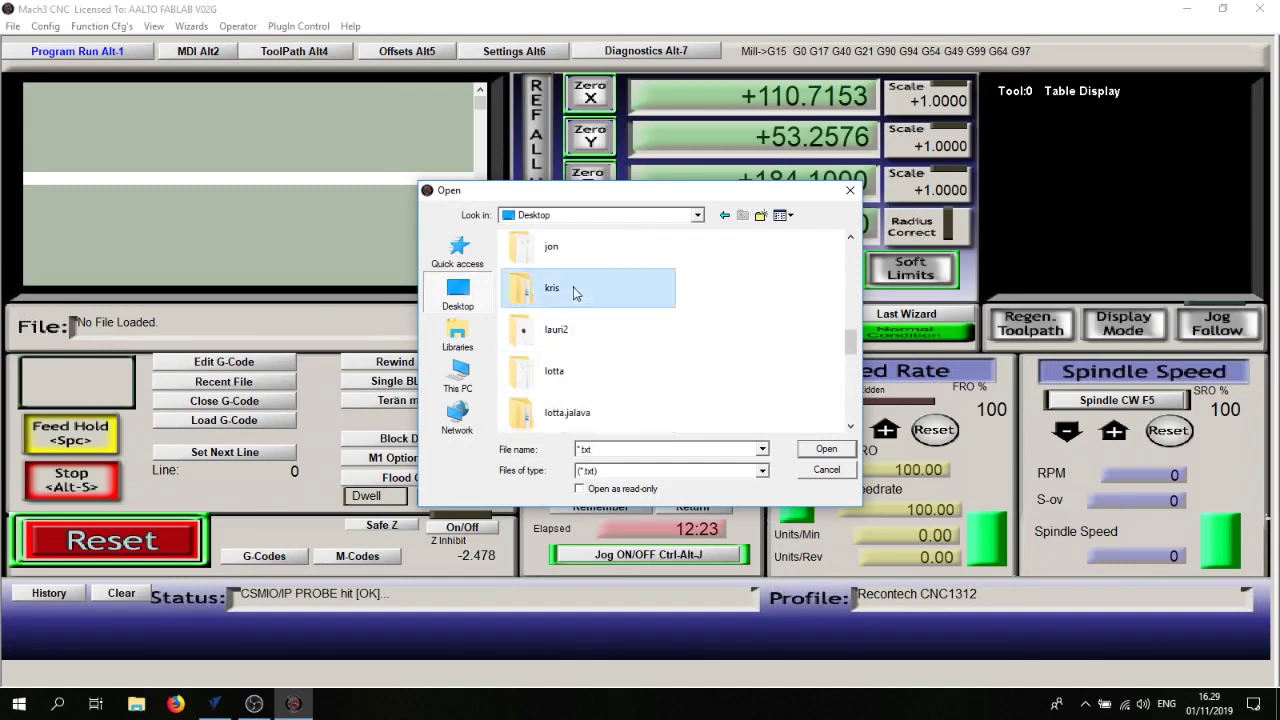
{"action": "double_click", "coordinate": [575, 292]}
{"action": "double_click", "coordinate": [558, 288]}
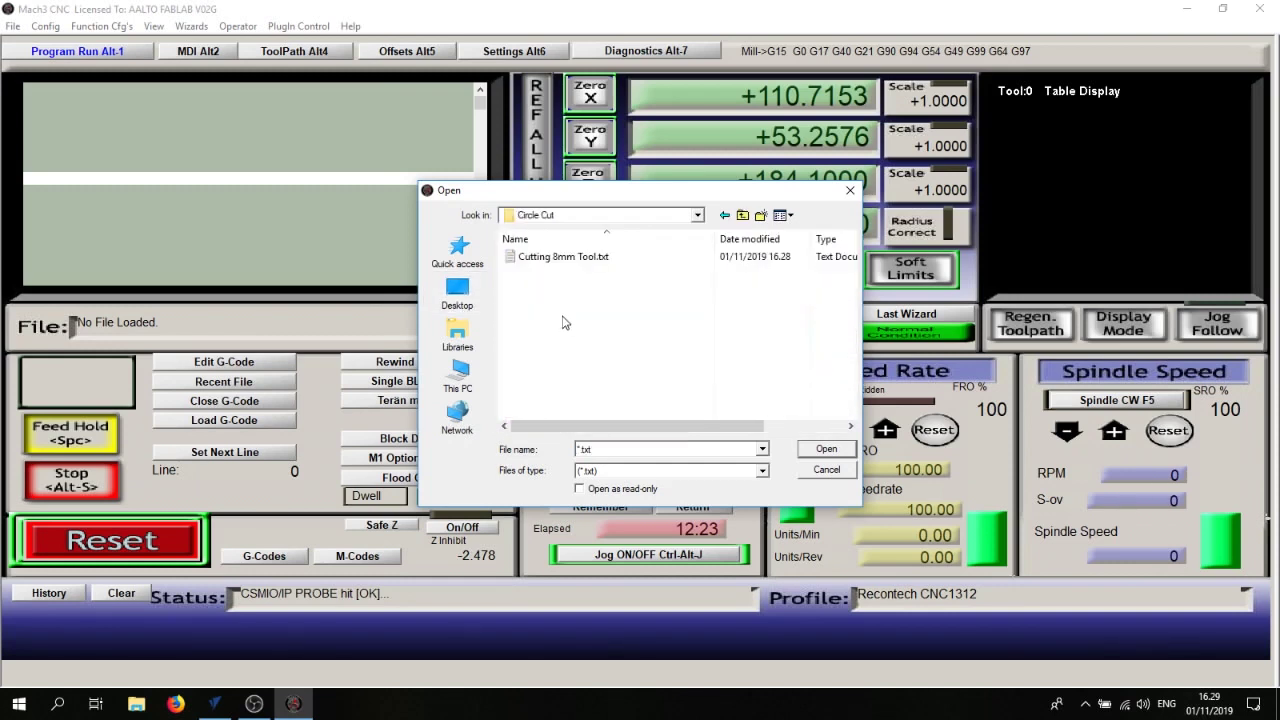
{"action": "left_click", "coordinate": [556, 260]}
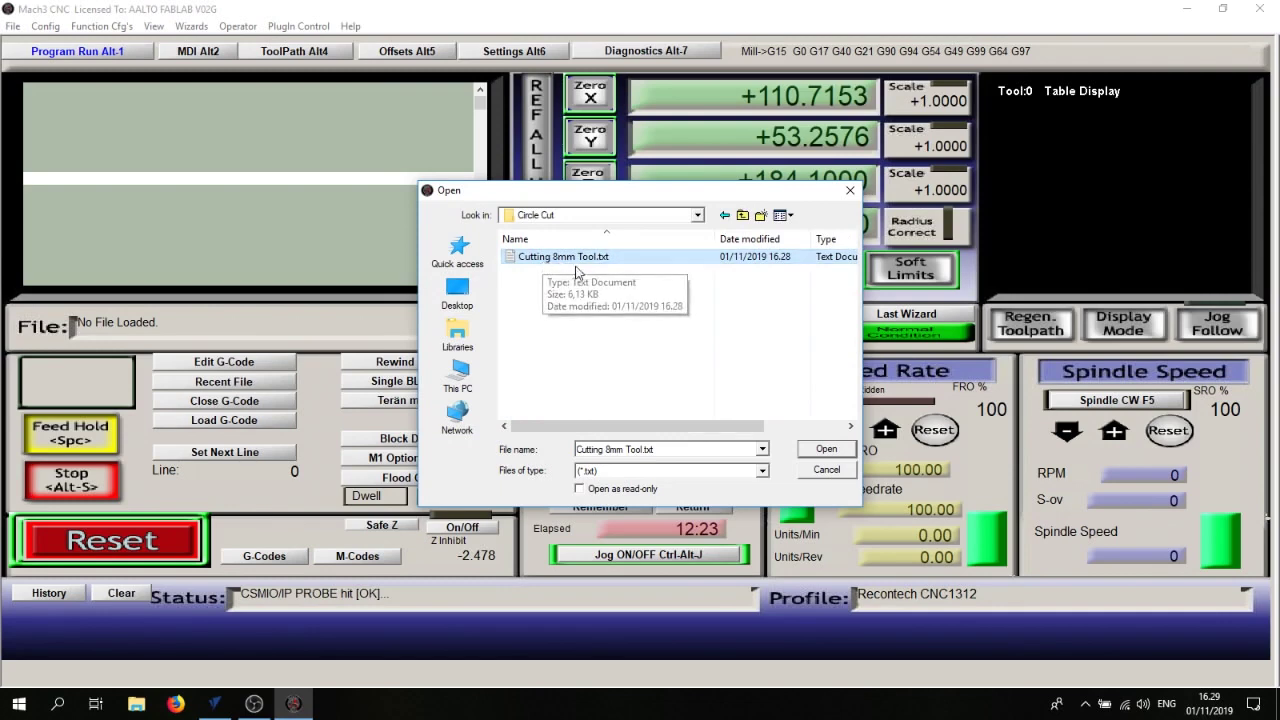
{"action": "left_click", "coordinate": [826, 449]}
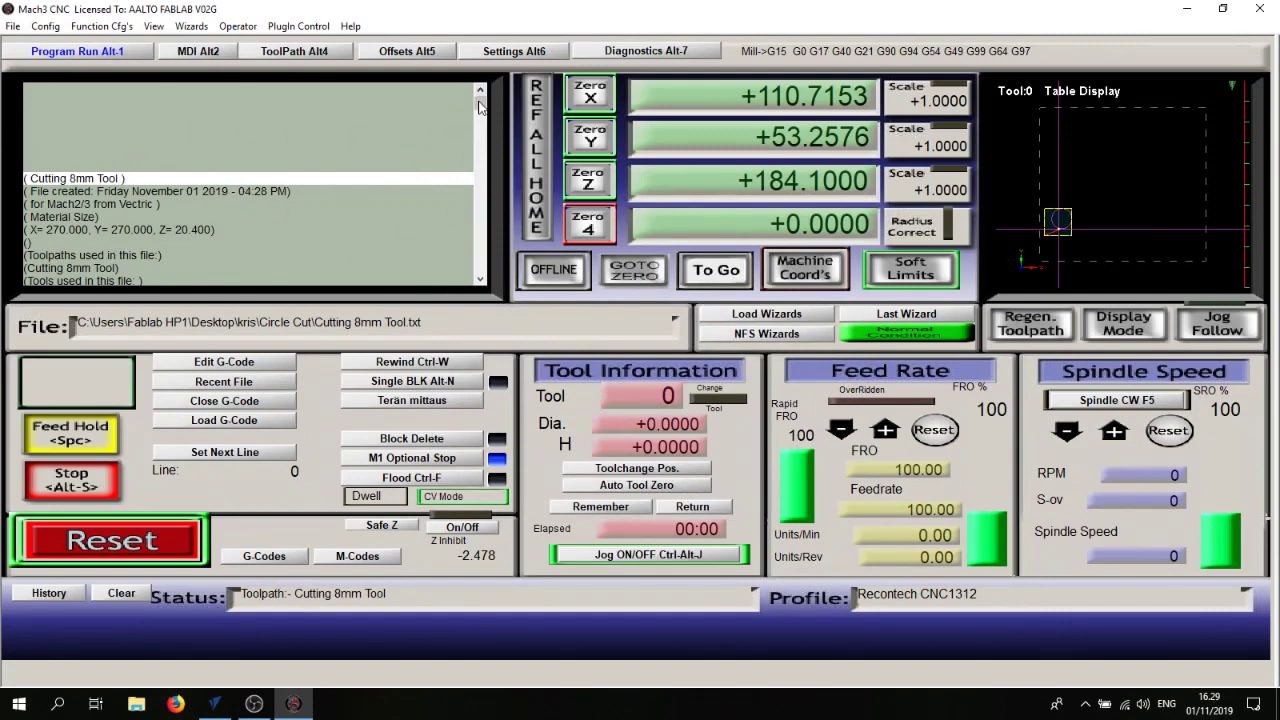
Step: Look through the loaded G-code lines and examine the circular toolpath in the 3D display from a tilted angle
{"action": "scroll", "coordinate": [480, 107], "scroll_direction": "down", "scroll_amount": 3}
{"action": "scroll", "coordinate": [480, 107], "scroll_direction": "up", "scroll_amount": 3}
{"action": "left_click_drag", "start_coordinate": [1087, 230], "coordinate": [1103, 201]}
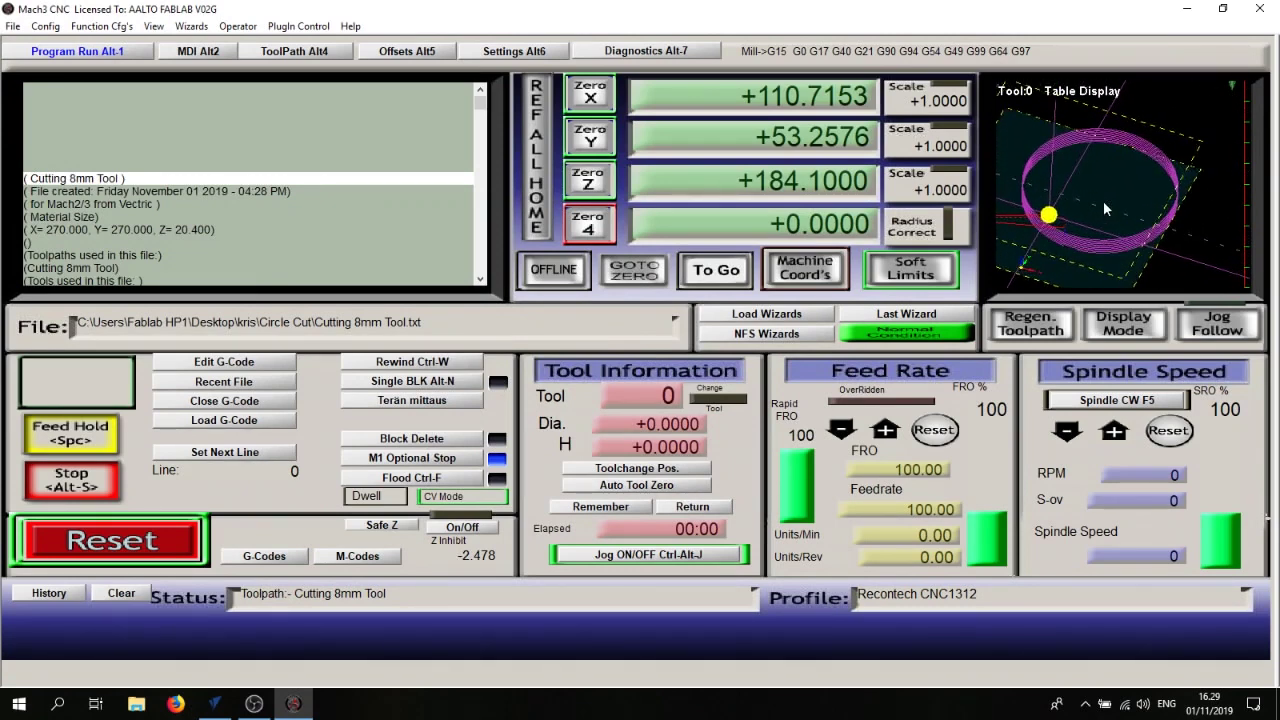